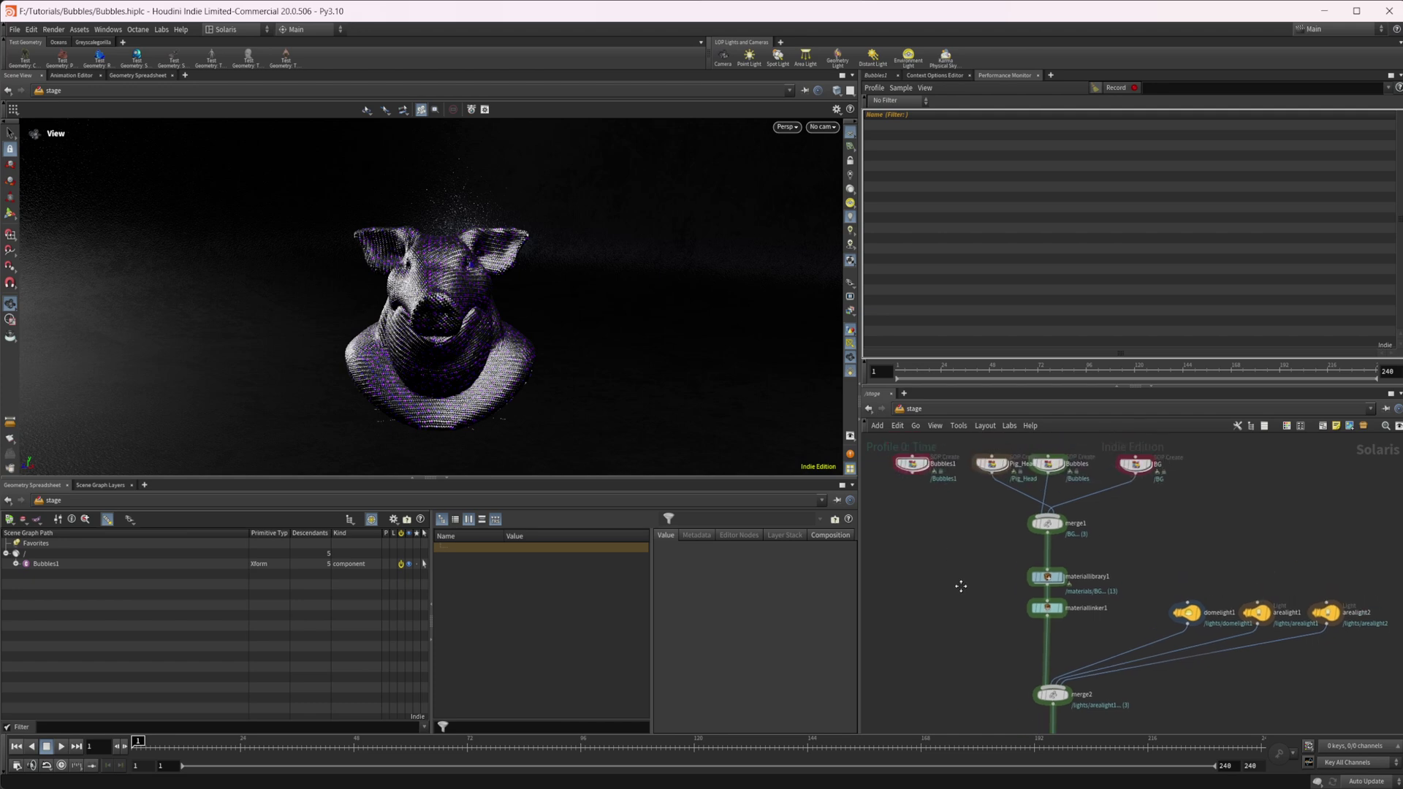
- Display the unconnected Bubbles1 SOP Create node in the stage and enter its geometry network
{"action": "middle_click_drag", "start_coordinate": [961, 586], "coordinate": [978, 620]}
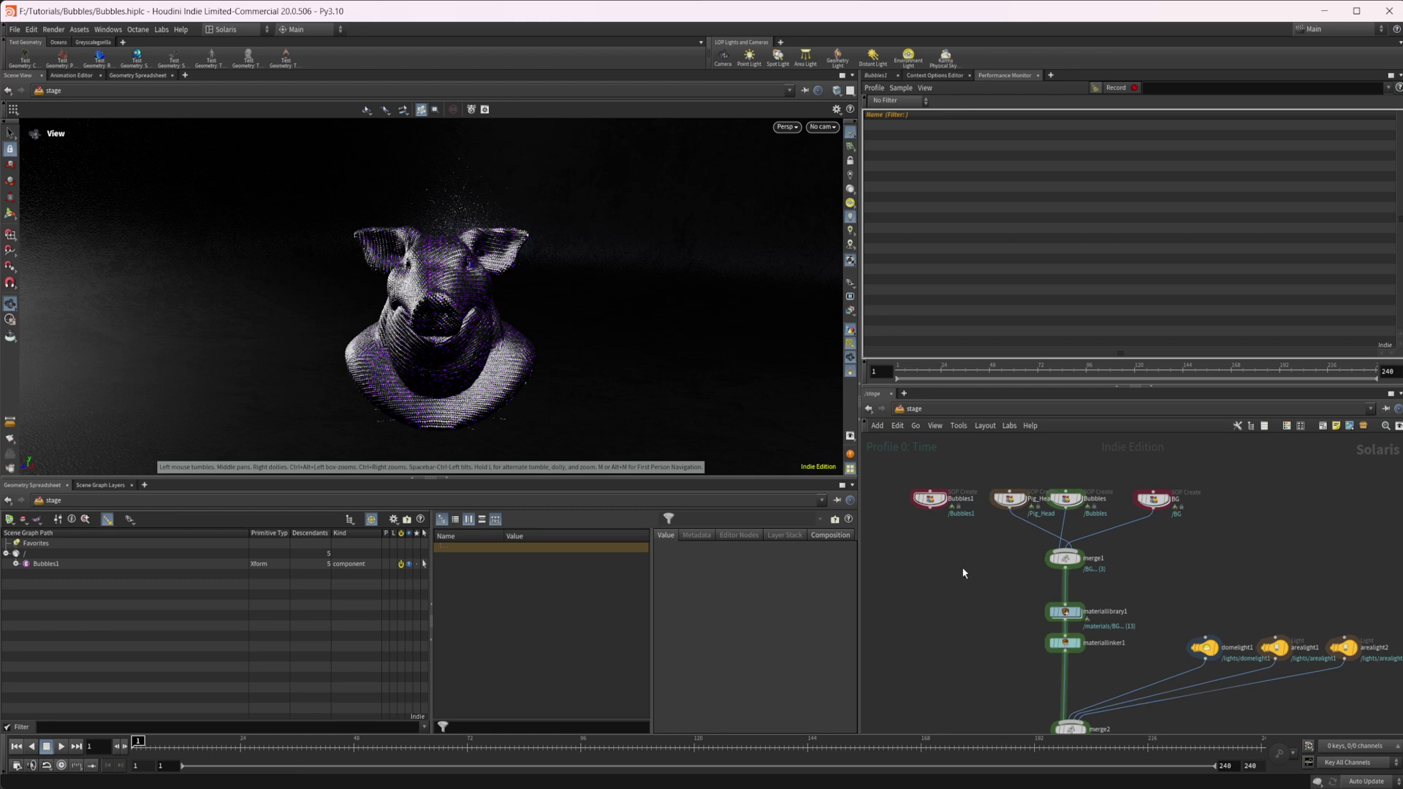
{"action": "scroll", "coordinate": [962, 567], "scroll_direction": "up", "scroll_amount": 2}
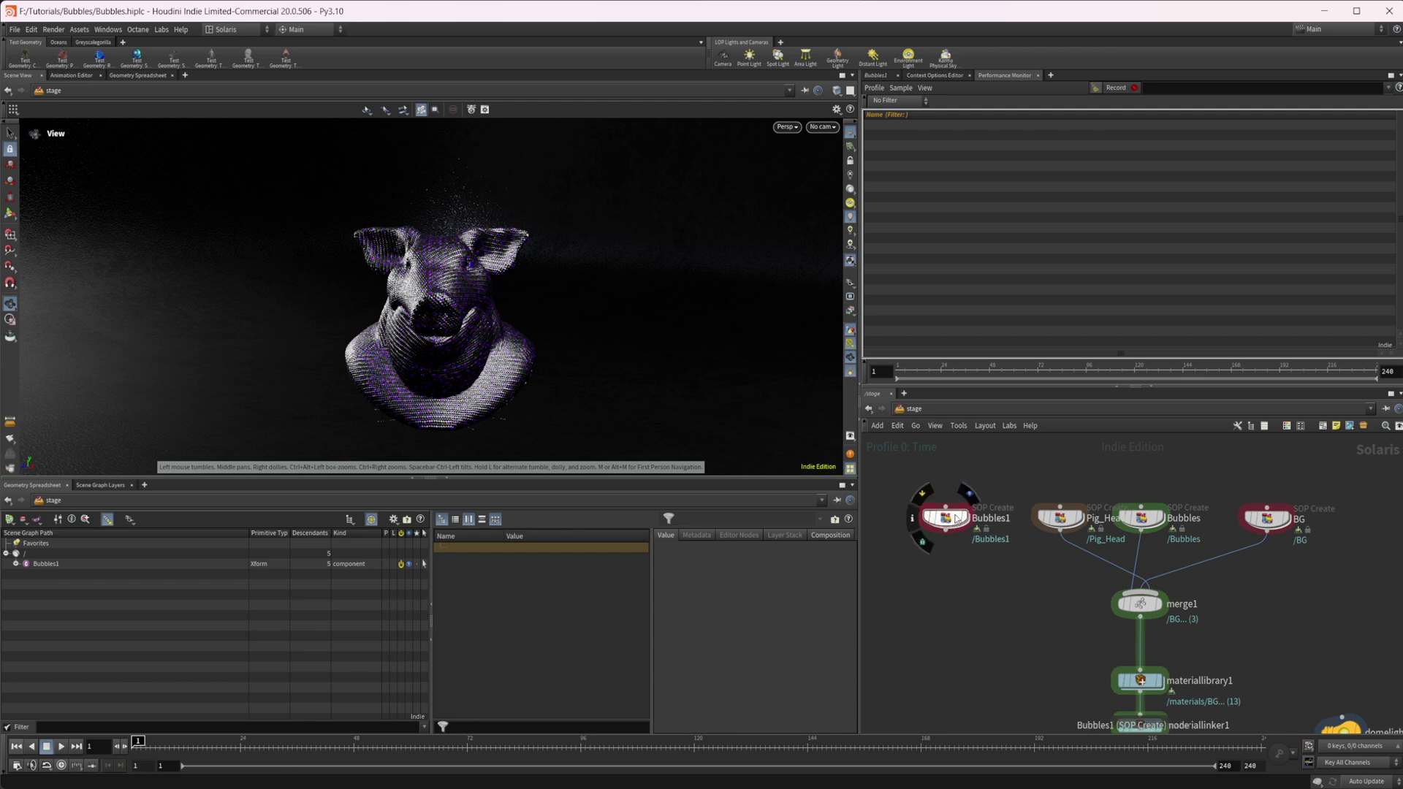
{"action": "left_click", "coordinate": [974, 500]}
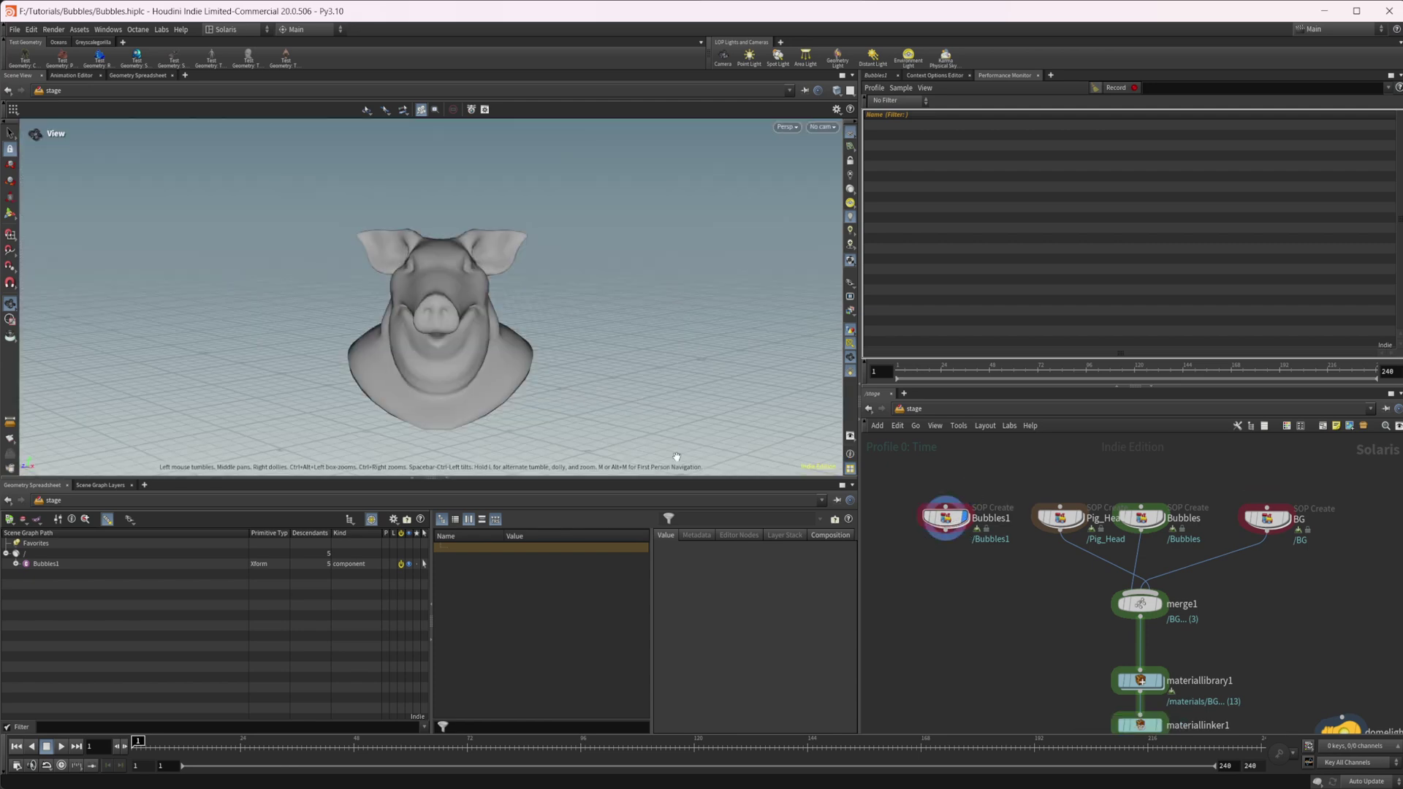
{"action": "double_click", "coordinate": [945, 518]}
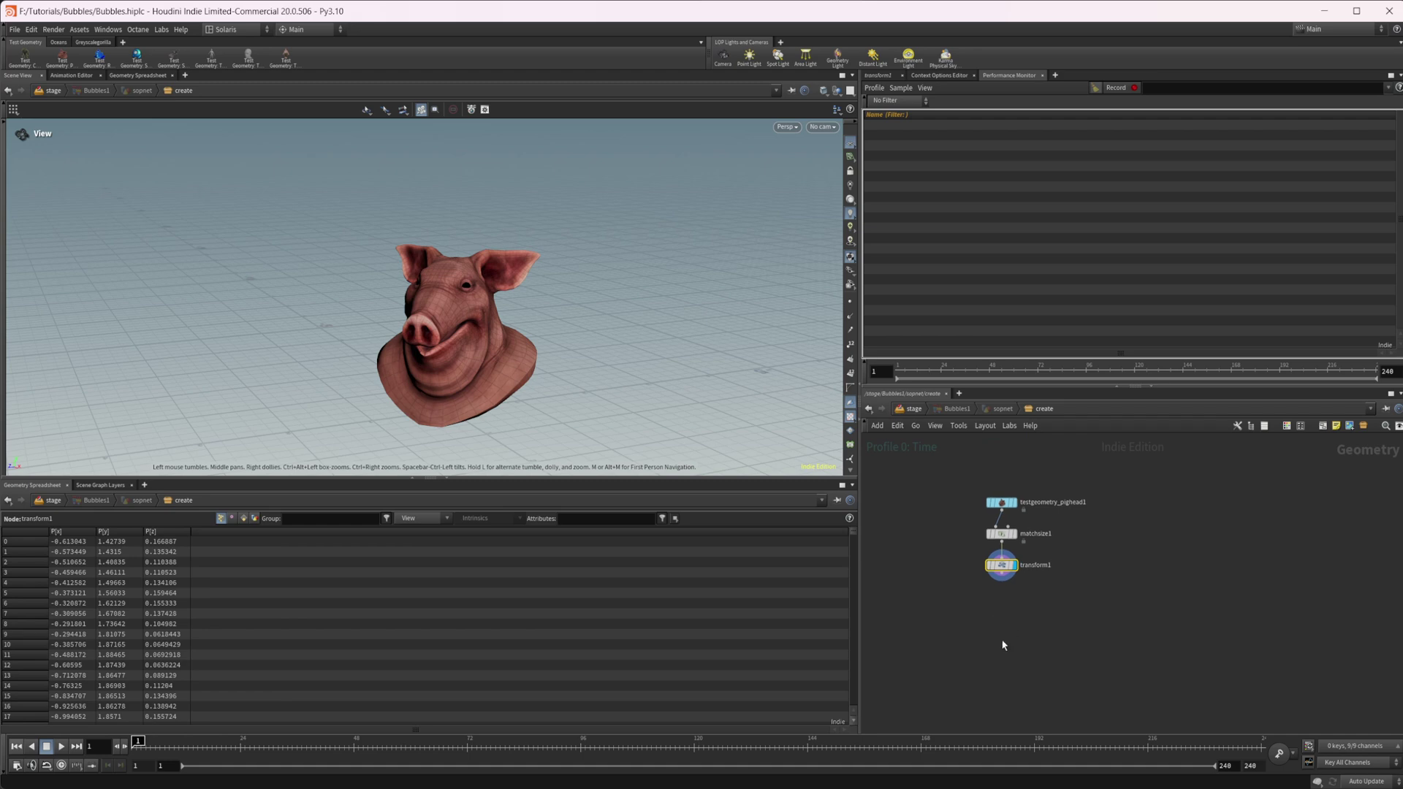
- Append a Scatter node below transform1 and force its total point count to 300
{"action": "middle_click_drag", "start_coordinate": [1002, 646], "coordinate": [999, 612]}
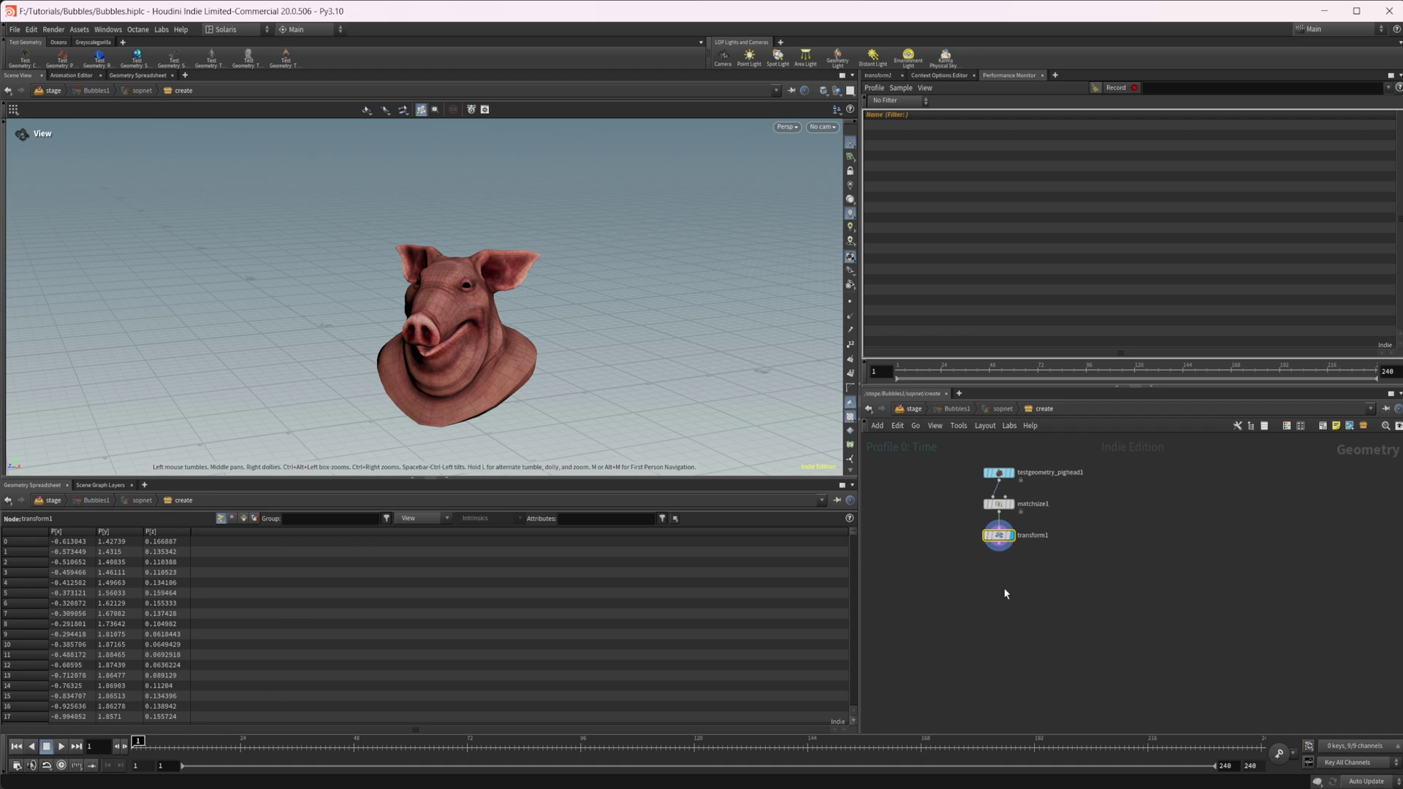
{"action": "key", "text": "Tab"}
{"action": "type", "text": "scatter"}
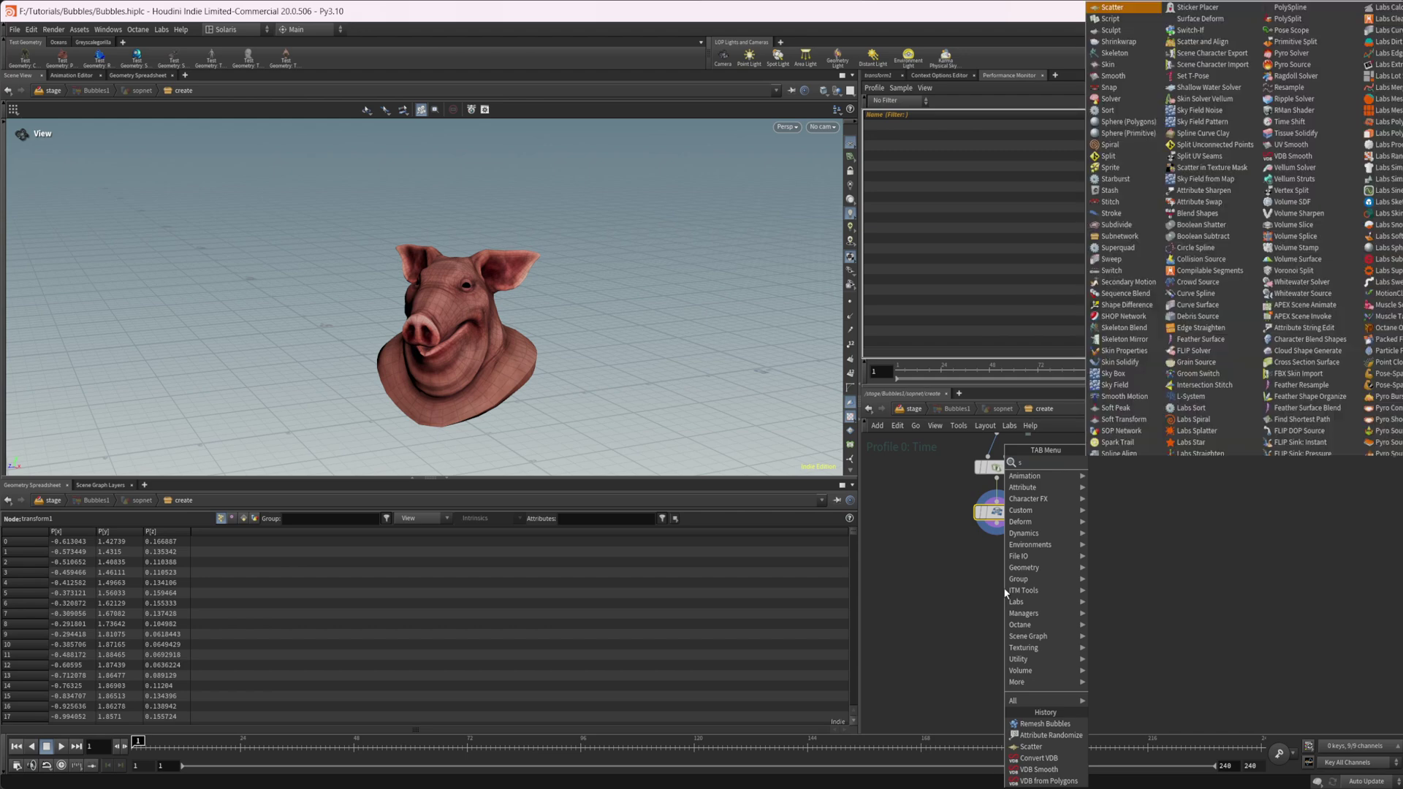
{"action": "key", "text": "Return"}
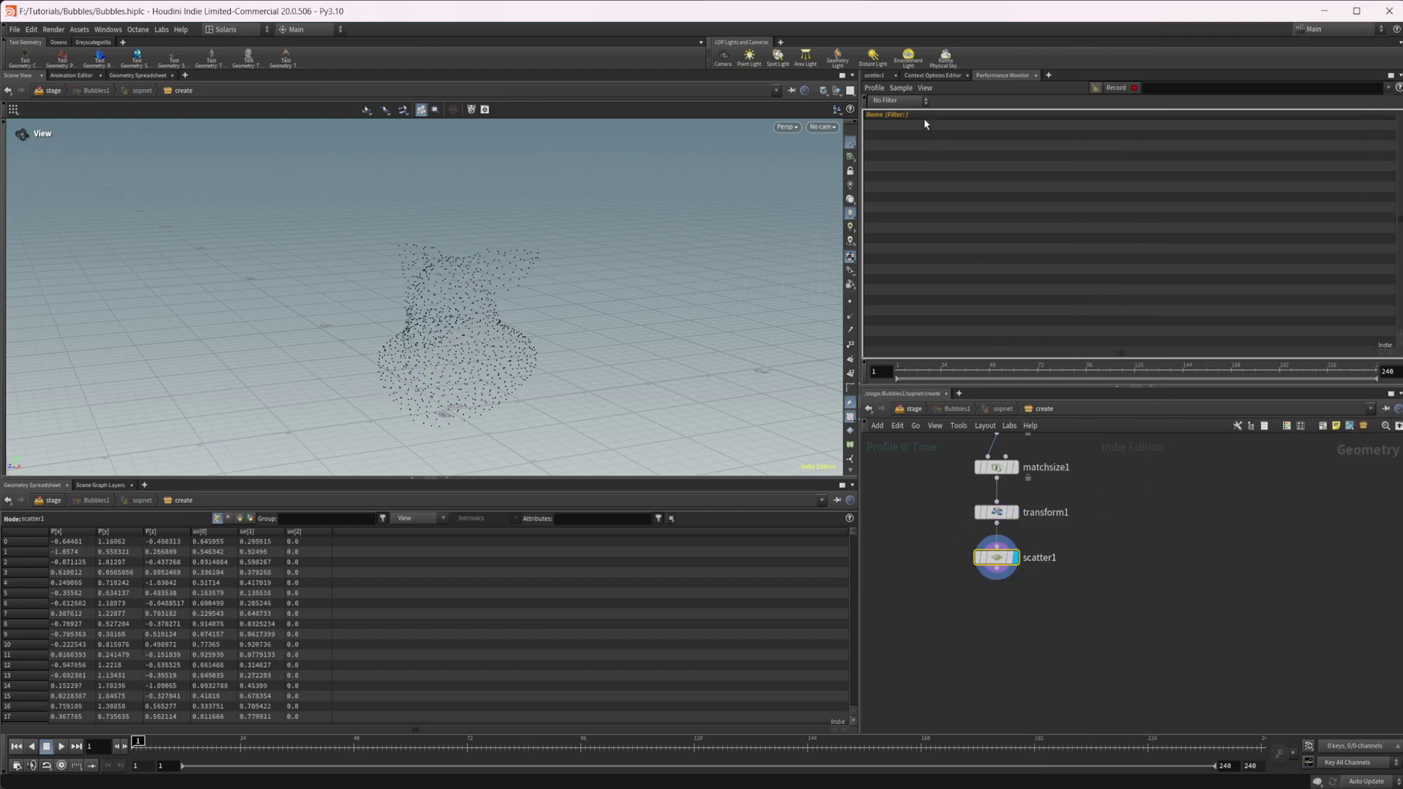
{"action": "left_click", "coordinate": [875, 76]}
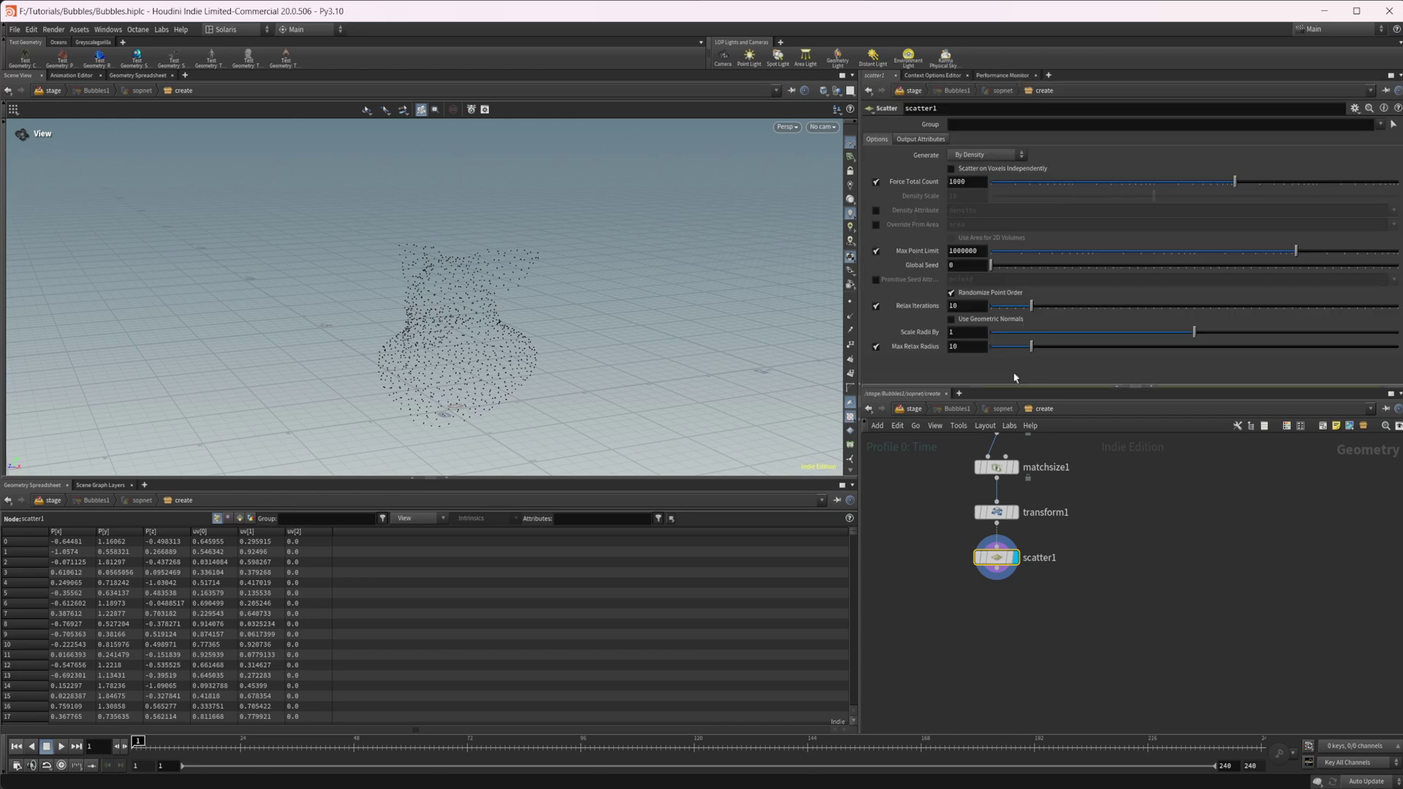
{"action": "double_click", "coordinate": [965, 182]}
{"action": "type", "text": "300"}
{"action": "key", "text": "Return"}
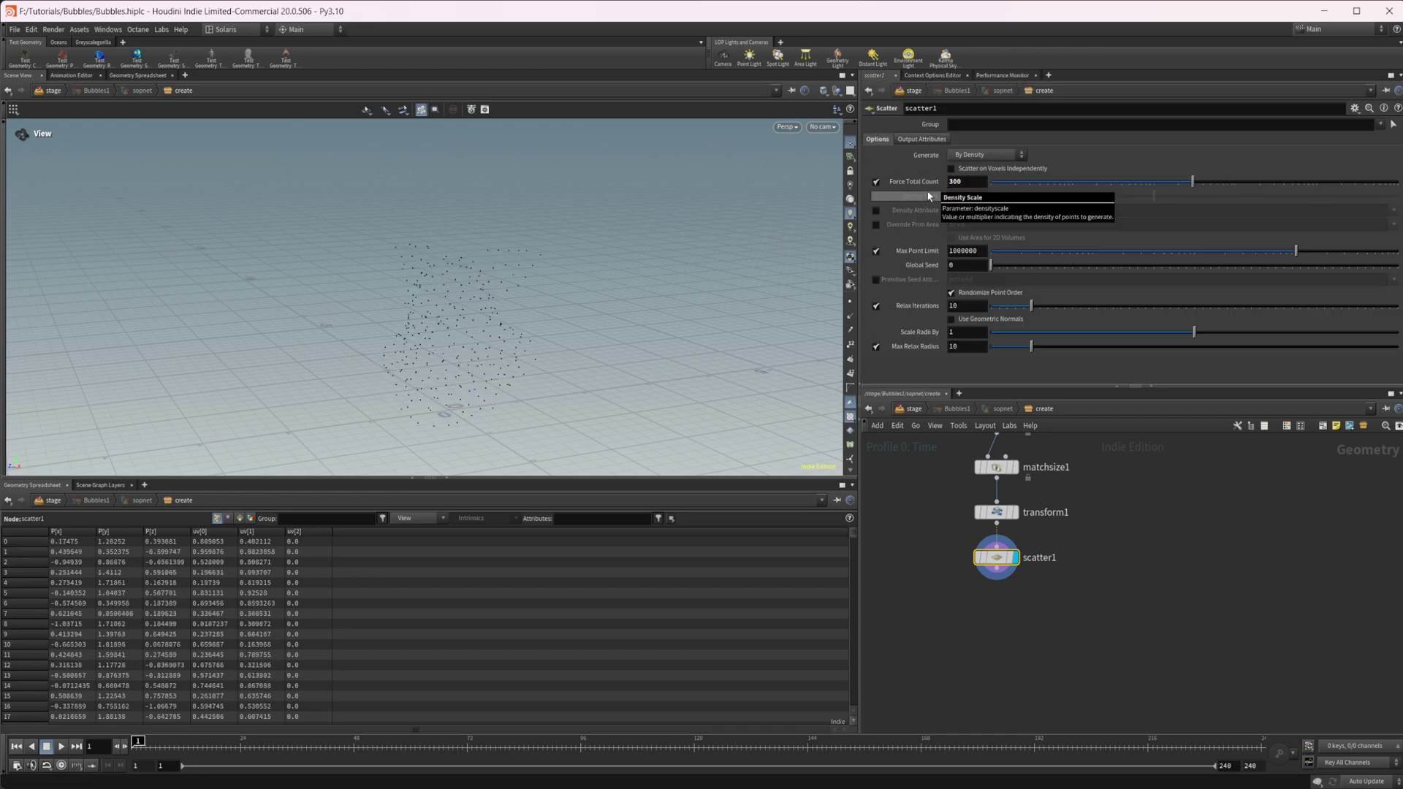
- Append an Attribute Randomize node below the scatter and set its attribute name to pscale
{"action": "middle_click_drag", "start_coordinate": [1019, 638], "coordinate": [1022, 588]}
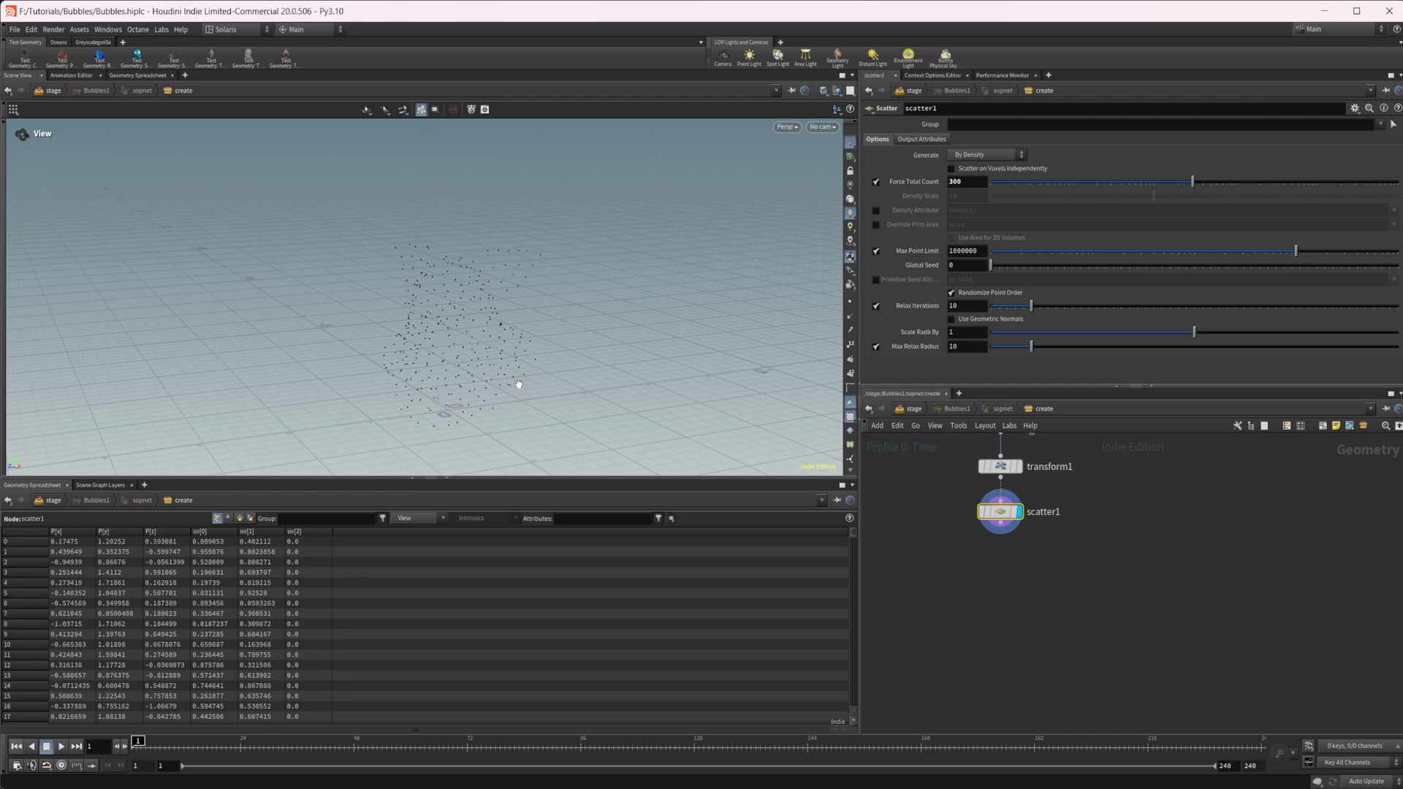
{"action": "key", "text": "Tab"}
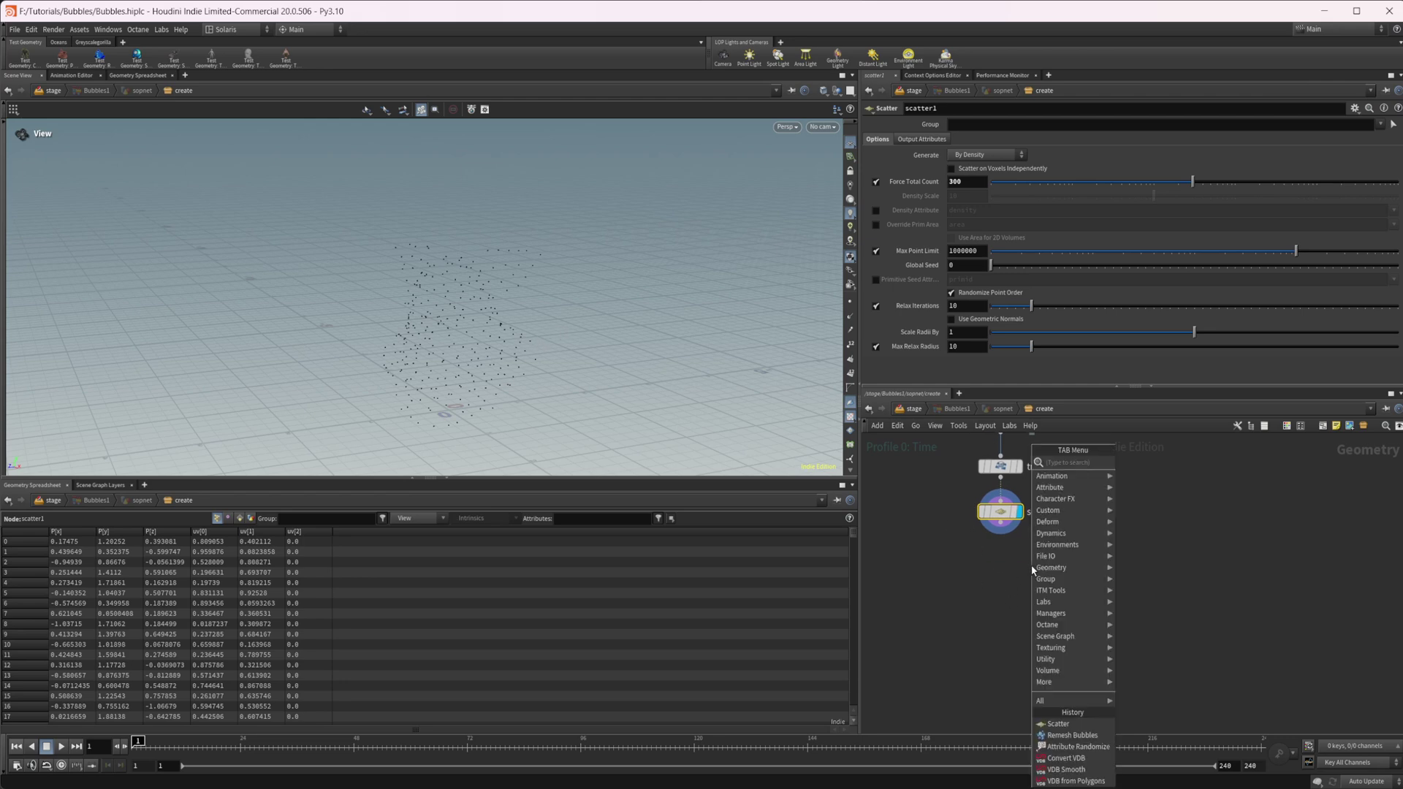
{"action": "type", "text": "att ran"}
{"action": "key", "text": "Return"}
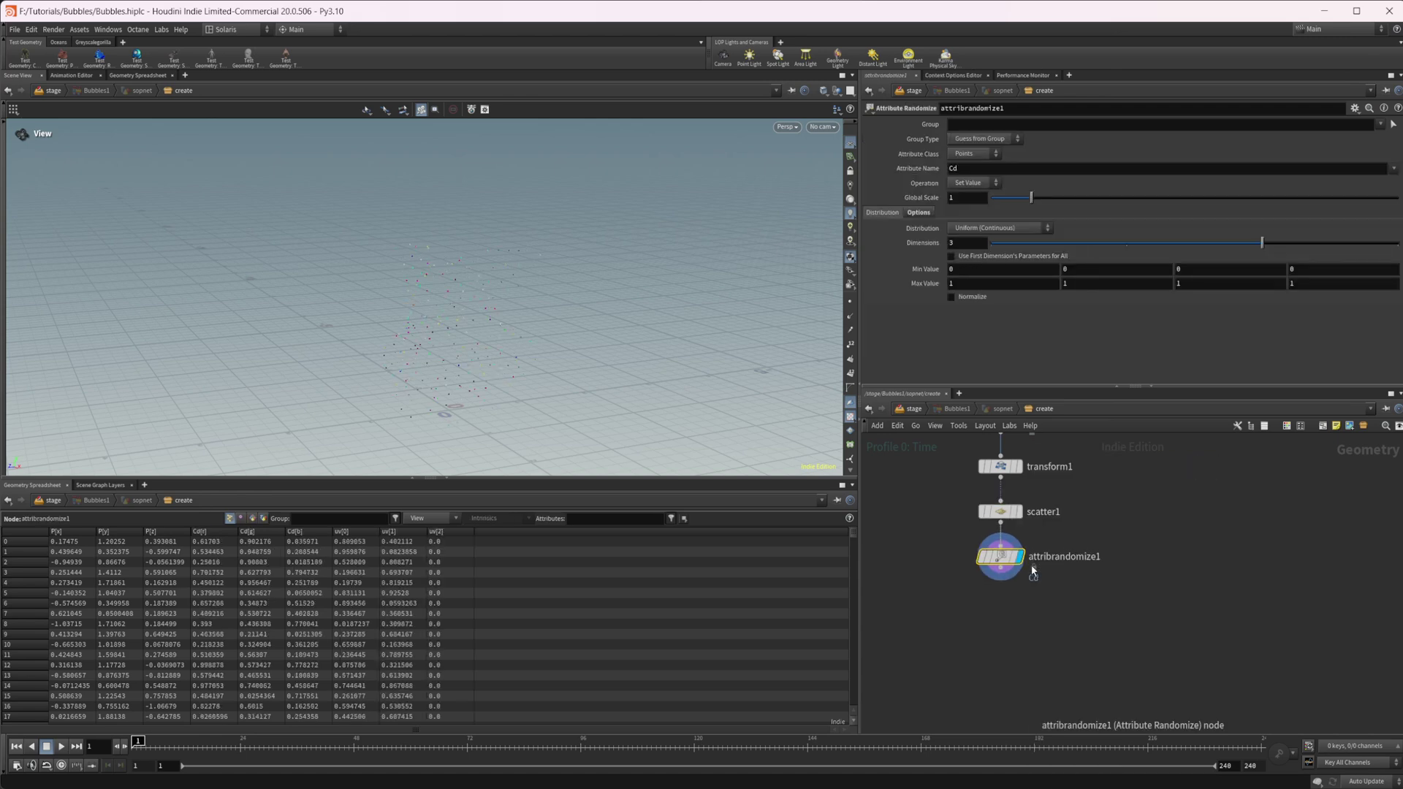
{"action": "left_click", "coordinate": [973, 168]}
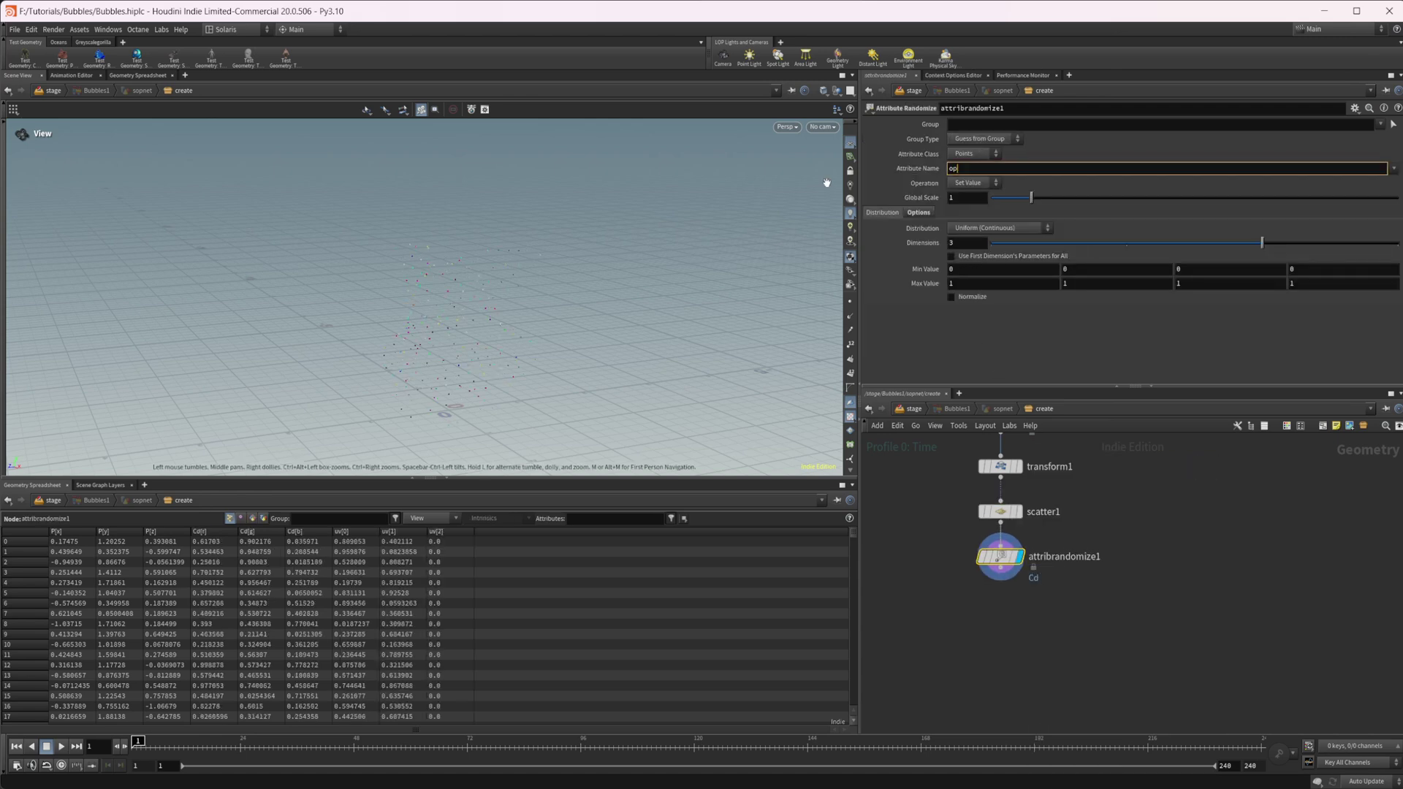
{"action": "type", "text": "pscale"}
{"action": "key", "text": "Return"}
- Set the pscale randomization to 1 dimension with a minimum value of .1 and a maximum value of .4
{"action": "left_click", "coordinate": [977, 244]}
{"action": "type", "text": "1"}
{"action": "key", "text": "Return"}
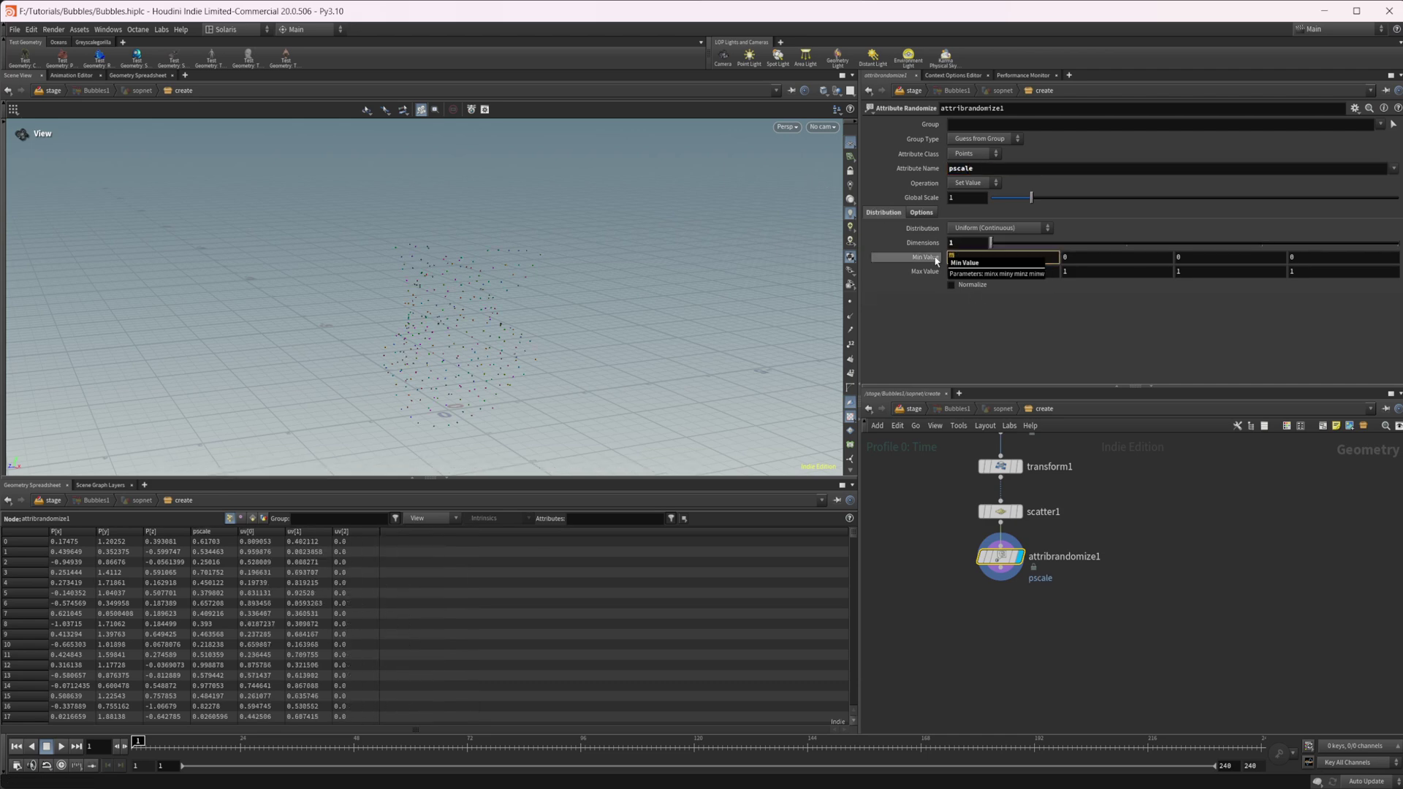
{"action": "left_click", "coordinate": [976, 272]}
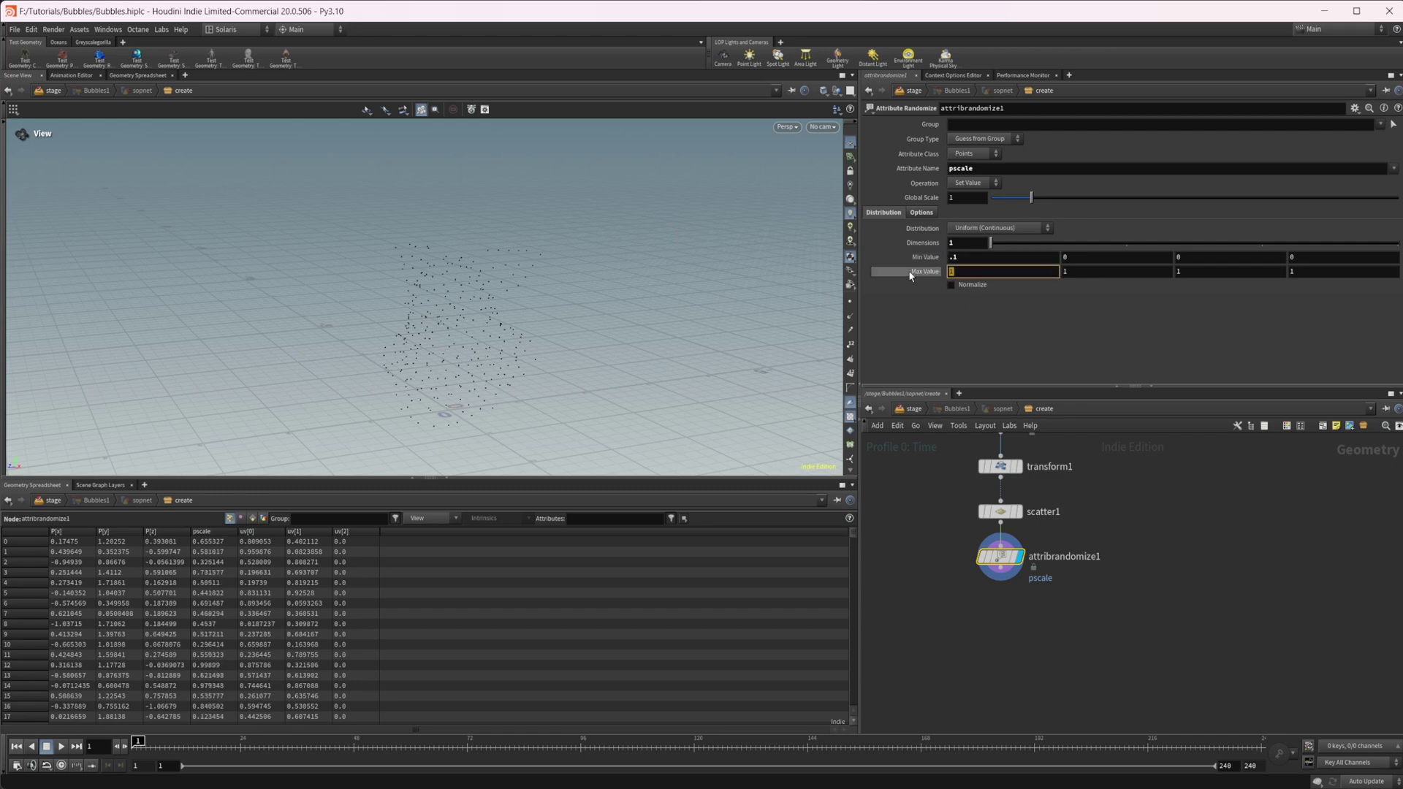
{"action": "type", "text": ".4"}
{"action": "key", "text": "Return"}
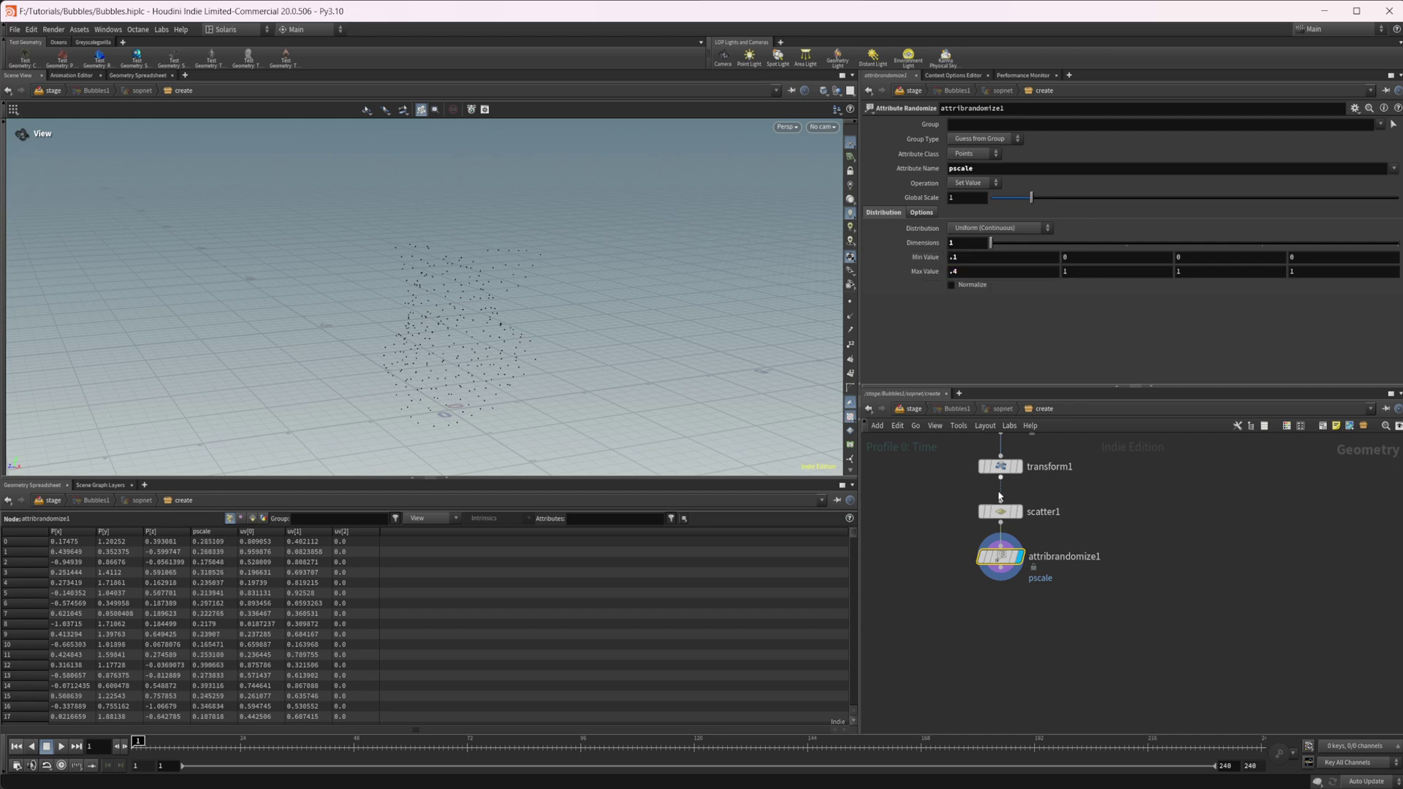
- Append a Remesh Bubbles node below the pscale randomization and inspect the resulting bubble mesh
{"action": "key", "text": "Tab"}
{"action": "type", "text": "reme"}
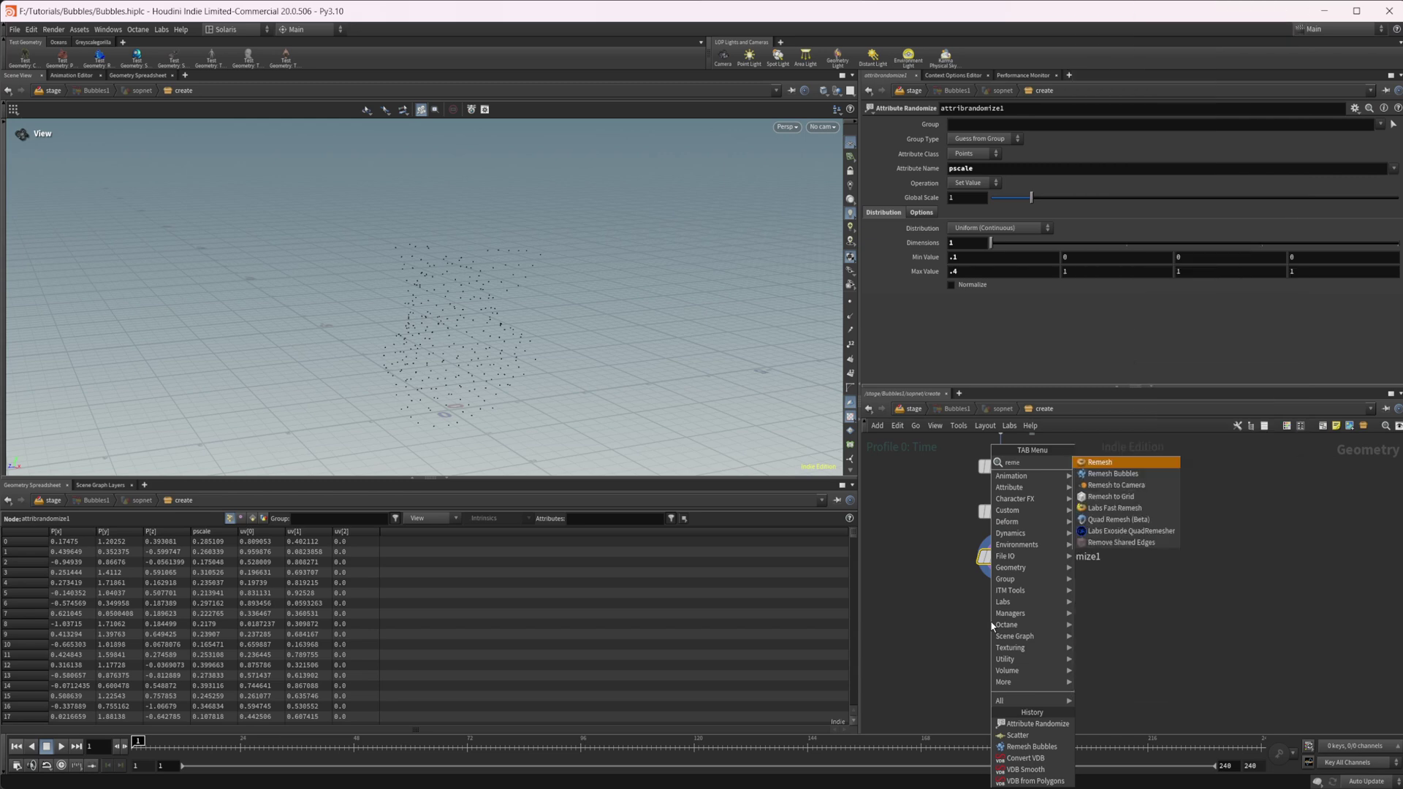
{"action": "key", "text": "Down"}
{"action": "key", "text": "Return"}
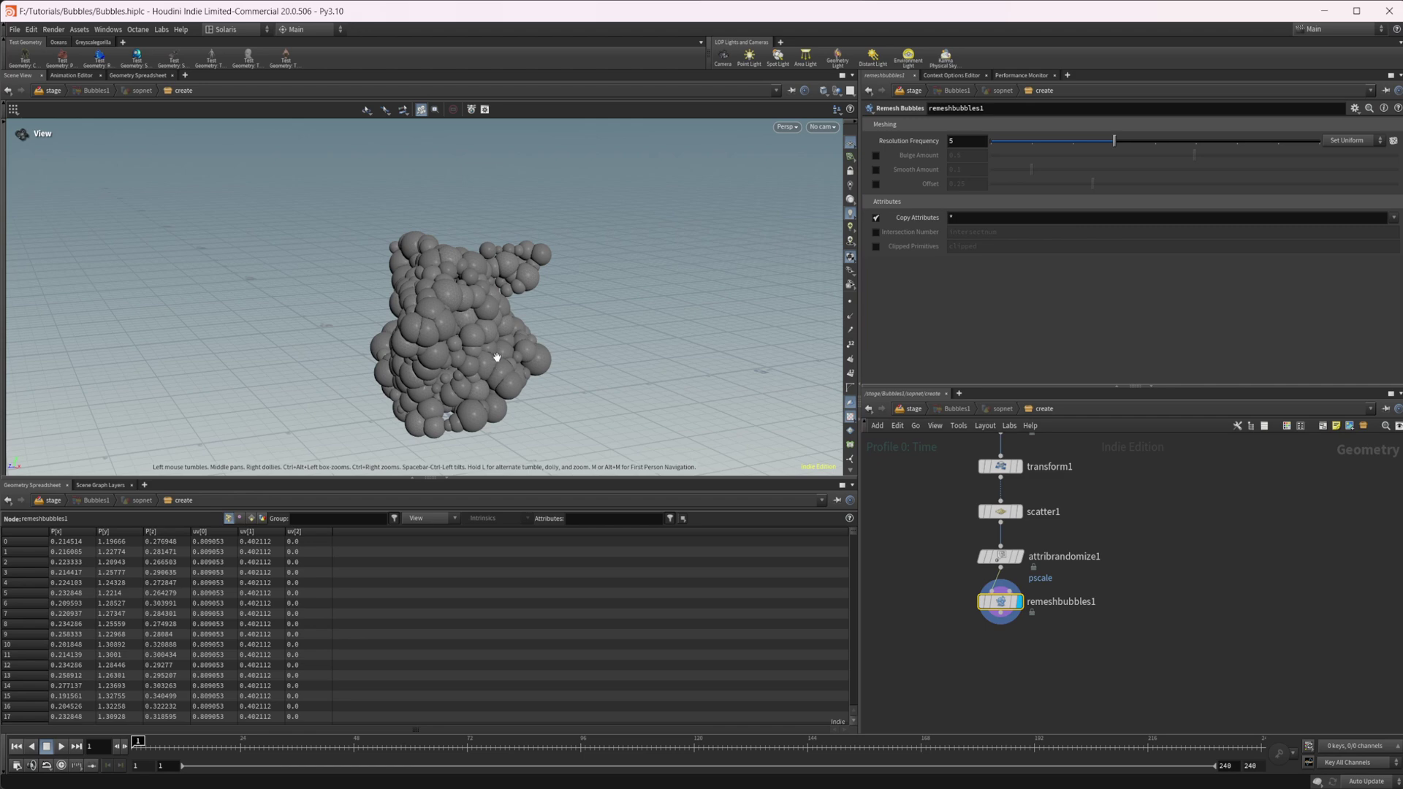
{"action": "right_click_drag", "start_coordinate": [446, 354], "coordinate": [638, 341]}
{"action": "left_click_drag", "start_coordinate": [519, 326], "coordinate": [460, 325]}
{"action": "right_click_drag", "start_coordinate": [460, 326], "coordinate": [578, 339]}
{"action": "left_click_drag", "start_coordinate": [578, 339], "coordinate": [515, 350]}
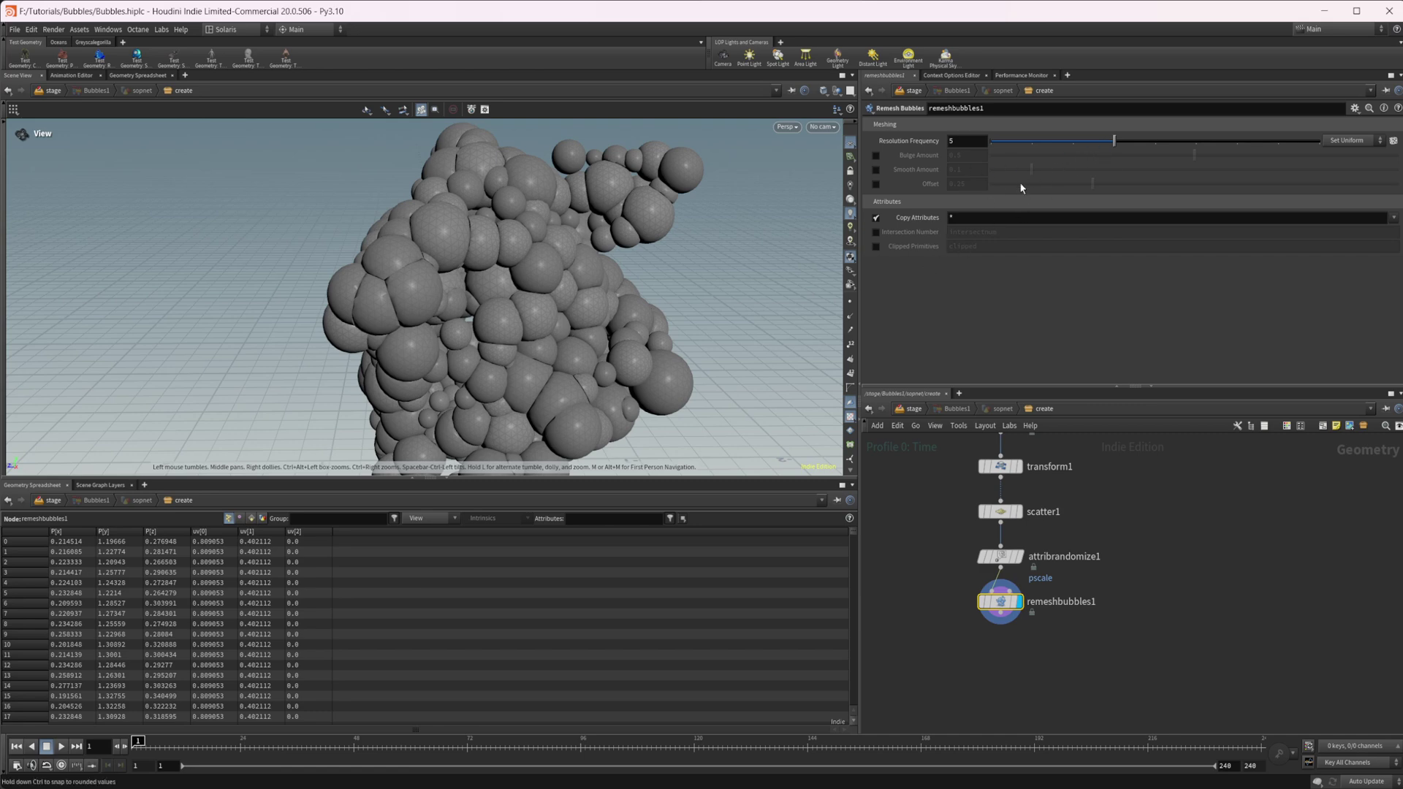
{"action": "left_click_drag", "start_coordinate": [1056, 142], "coordinate": [1111, 142]}
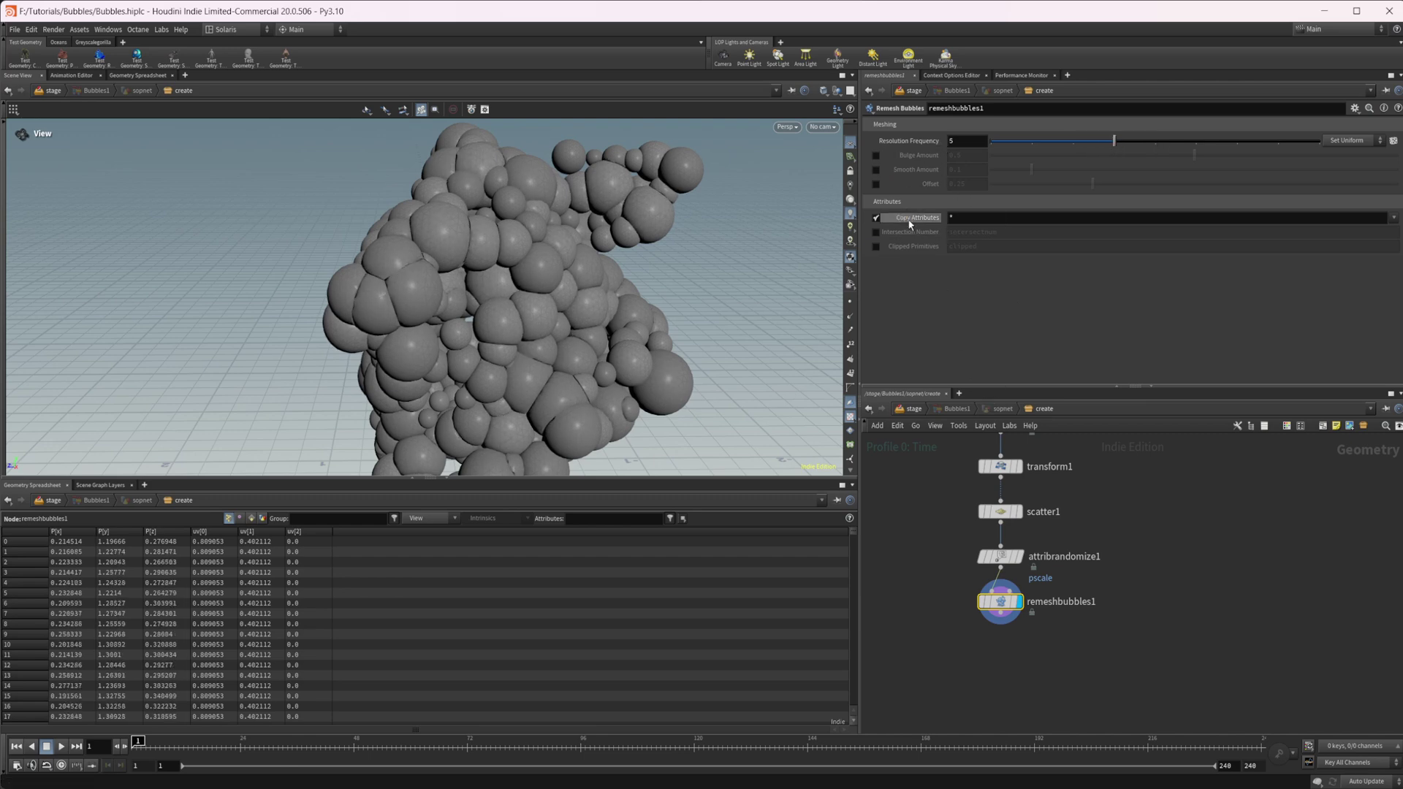
- Try bulge, smoothing and offset together on the Remesh Bubbles node, and switch the offset off again
{"action": "left_click", "coordinate": [876, 156]}
{"action": "left_click", "coordinate": [877, 184]}
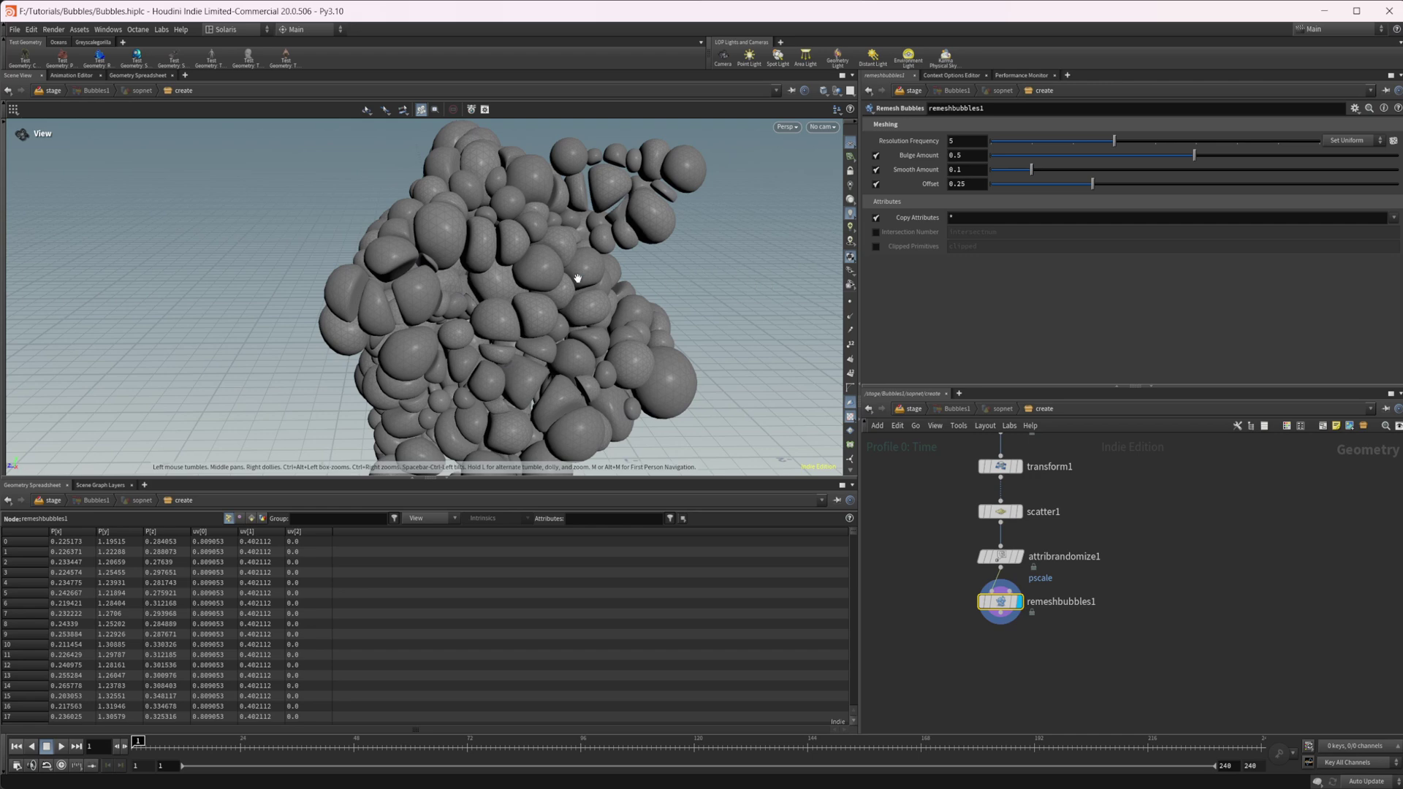
{"action": "left_click_drag", "start_coordinate": [526, 244], "coordinate": [585, 247]}
{"action": "right_click_drag", "start_coordinate": [585, 247], "coordinate": [520, 247]}
{"action": "mouse_move", "coordinate": [519, 248]}
{"action": "left_mouse_down"}
{"action": "mouse_move", "coordinate": [479, 266]}
{"action": "mouse_move", "coordinate": [531, 279]}
{"action": "mouse_move", "coordinate": [510, 261]}
{"action": "left_mouse_up"}
{"action": "left_click", "coordinate": [877, 185]}
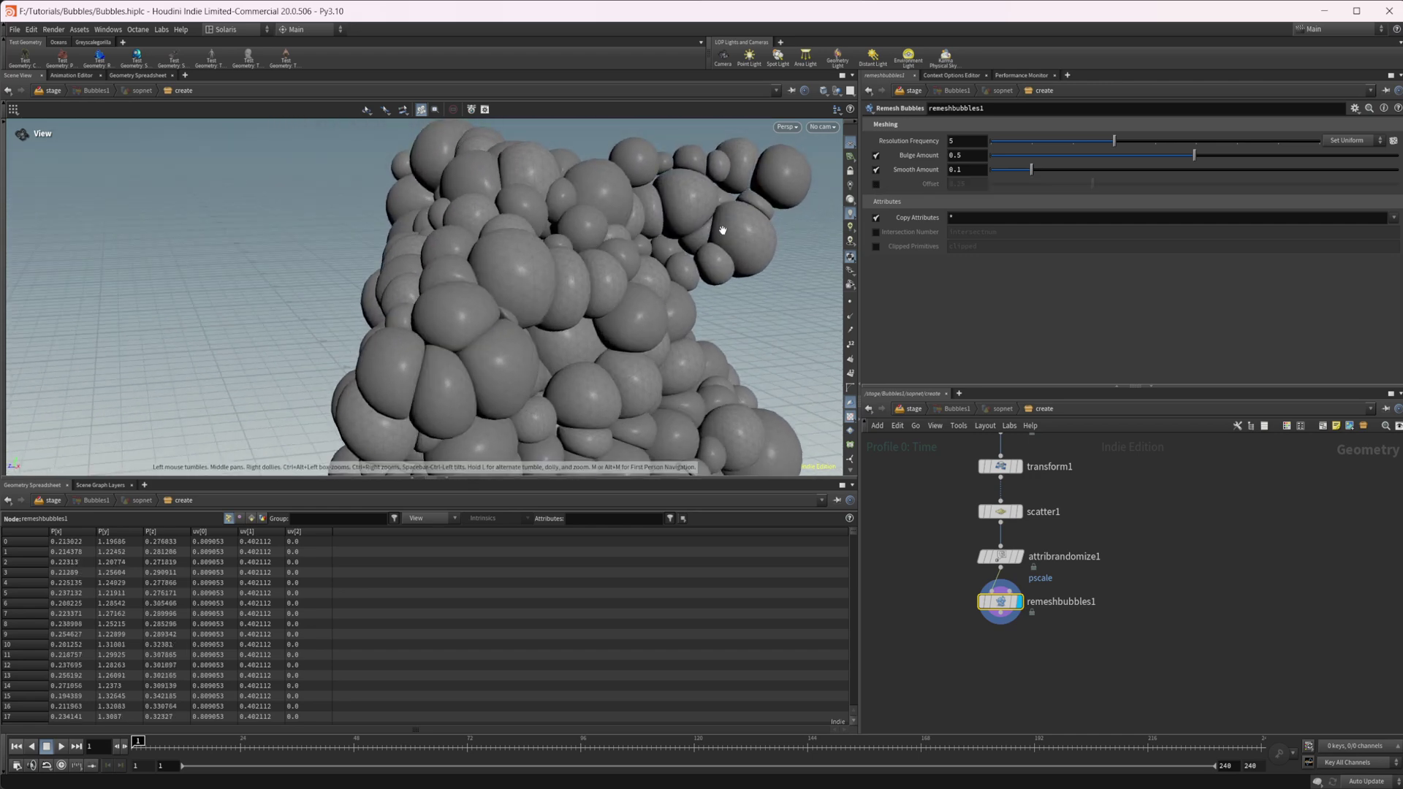
{"action": "left_click_drag", "start_coordinate": [550, 317], "coordinate": [509, 343]}
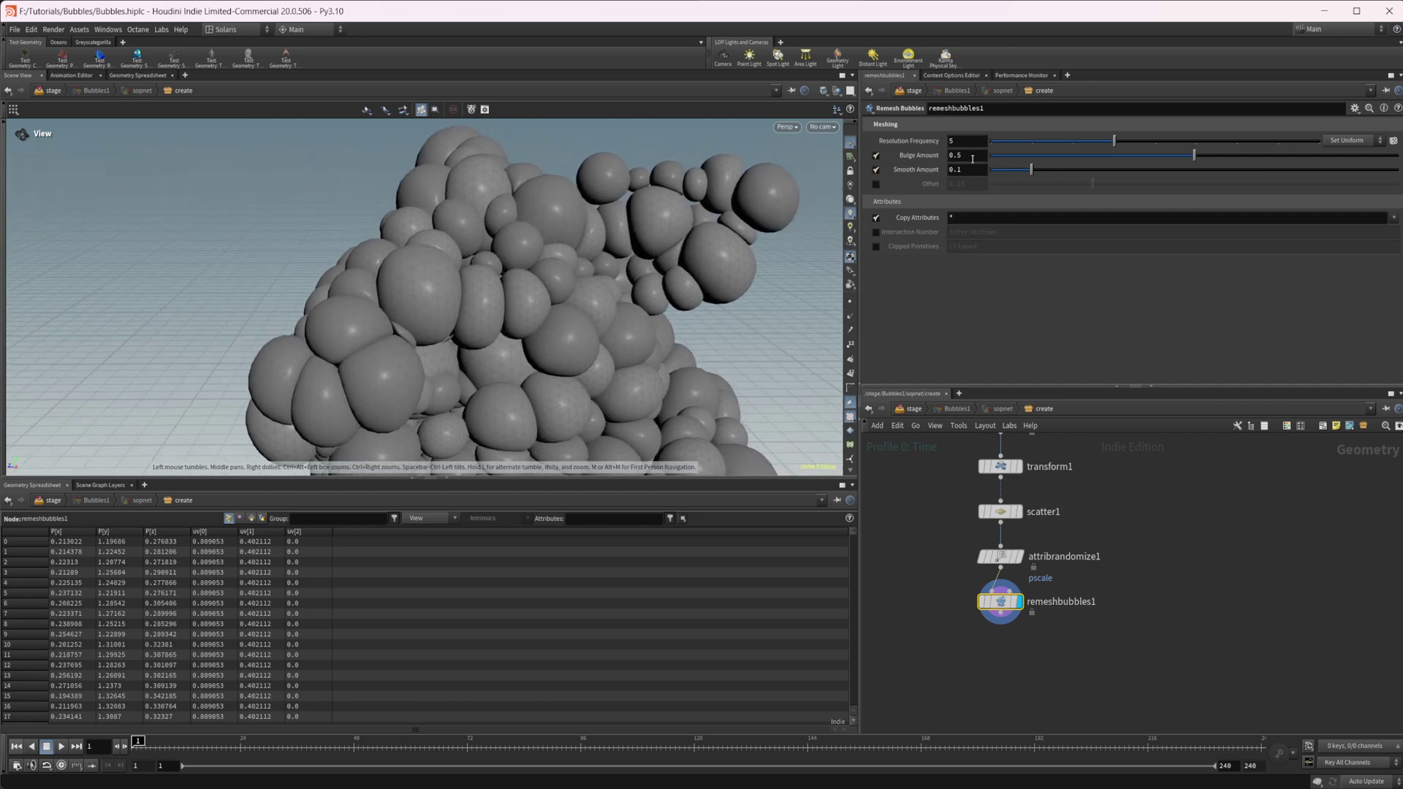
- Disable smoothing on the Remesh Bubbles node and try different bulge amounts, ending at about 0.765
{"action": "left_click_drag", "start_coordinate": [1195, 158], "coordinate": [1378, 158]}
{"action": "left_click", "coordinate": [876, 170]}
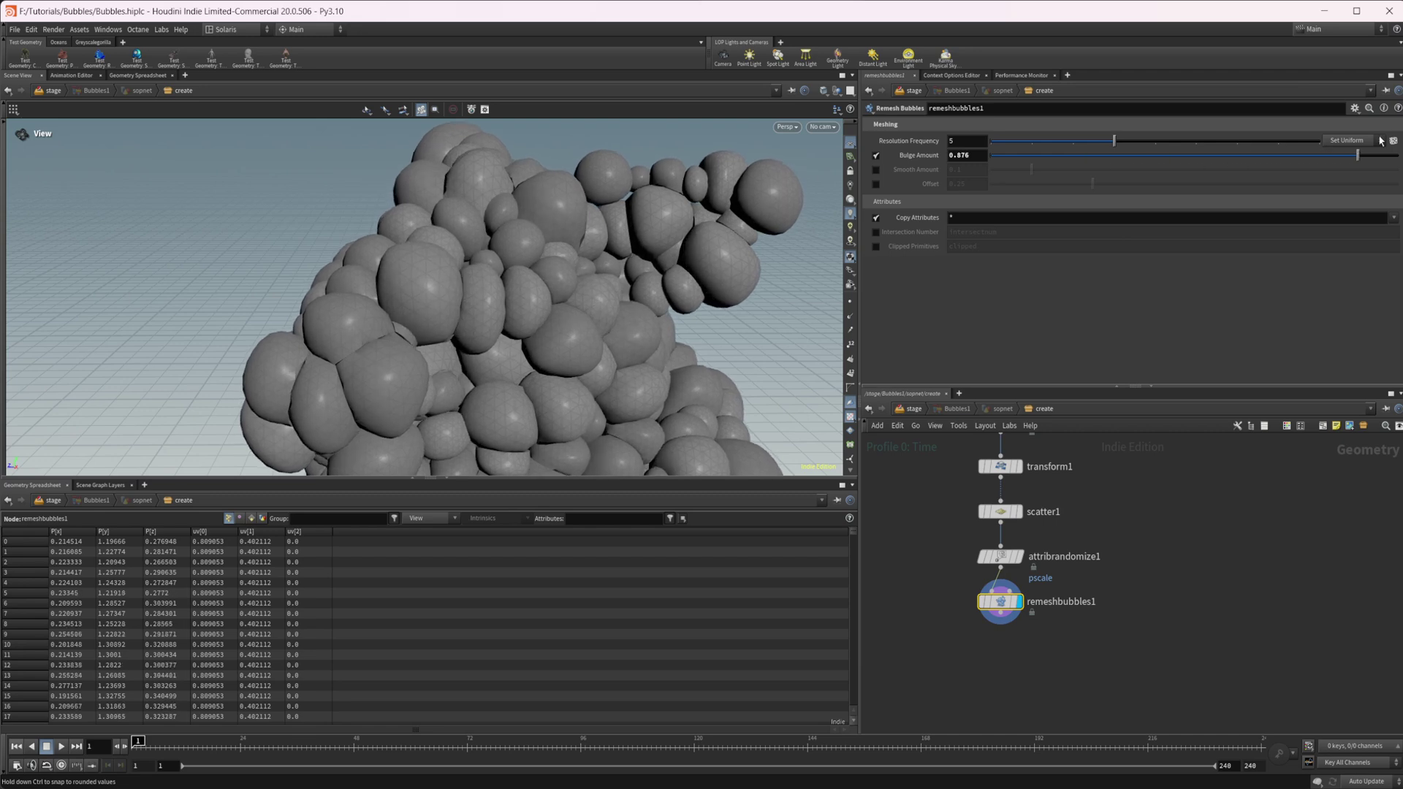
{"action": "left_click_drag", "start_coordinate": [492, 375], "coordinate": [480, 330]}
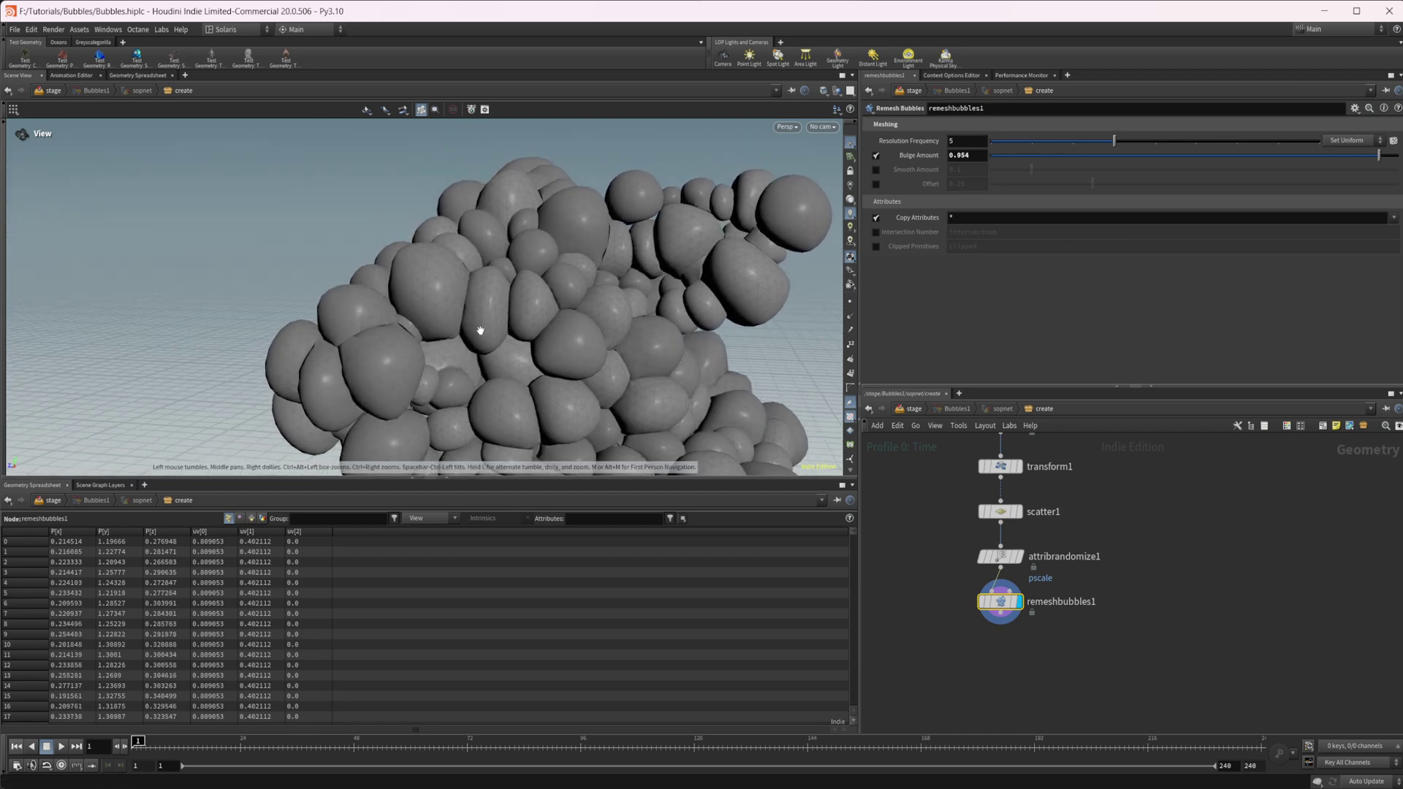
{"action": "left_click_drag", "start_coordinate": [1213, 155], "coordinate": [988, 162]}
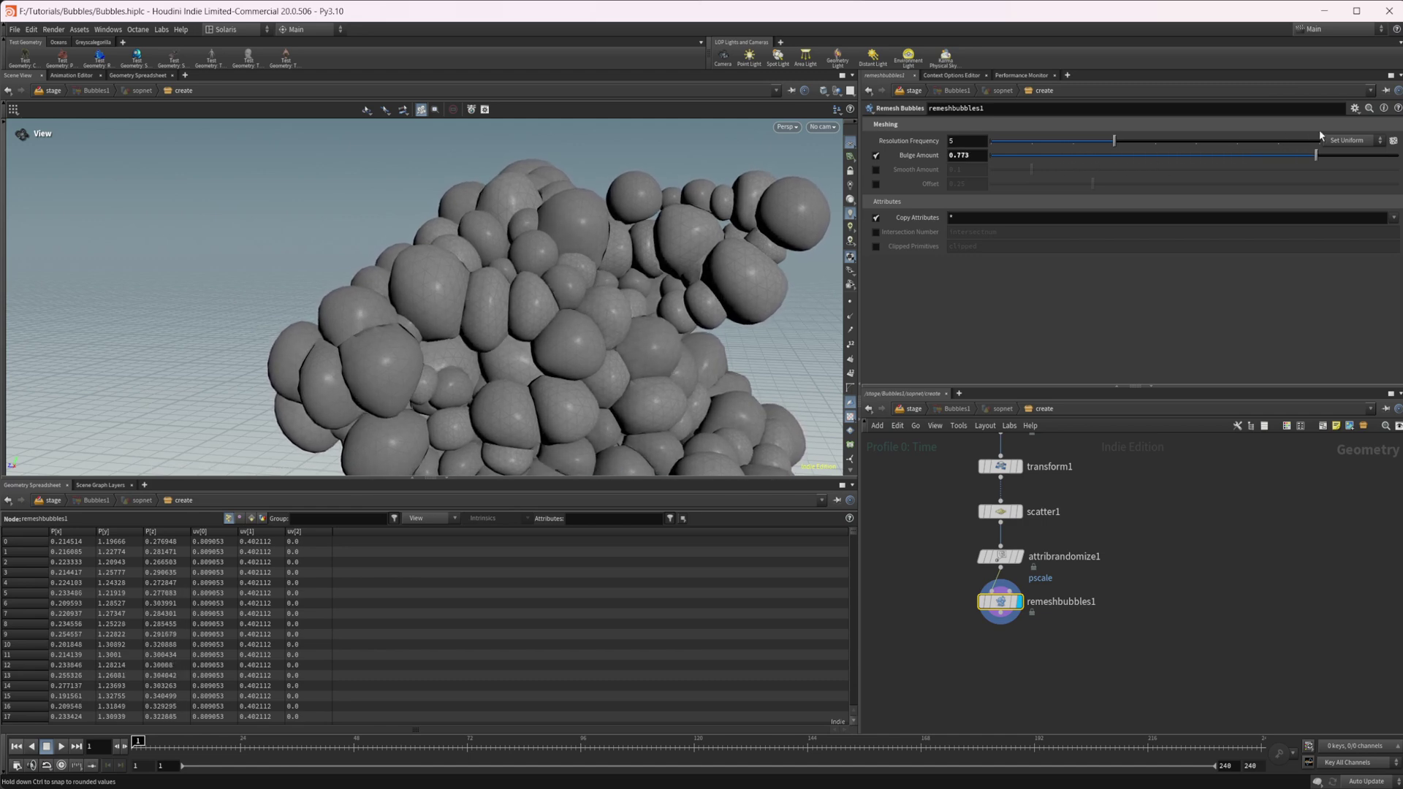
{"action": "left_click_drag", "start_coordinate": [962, 114], "coordinate": [1302, 123]}
{"action": "left_click_drag", "start_coordinate": [658, 380], "coordinate": [753, 279]}
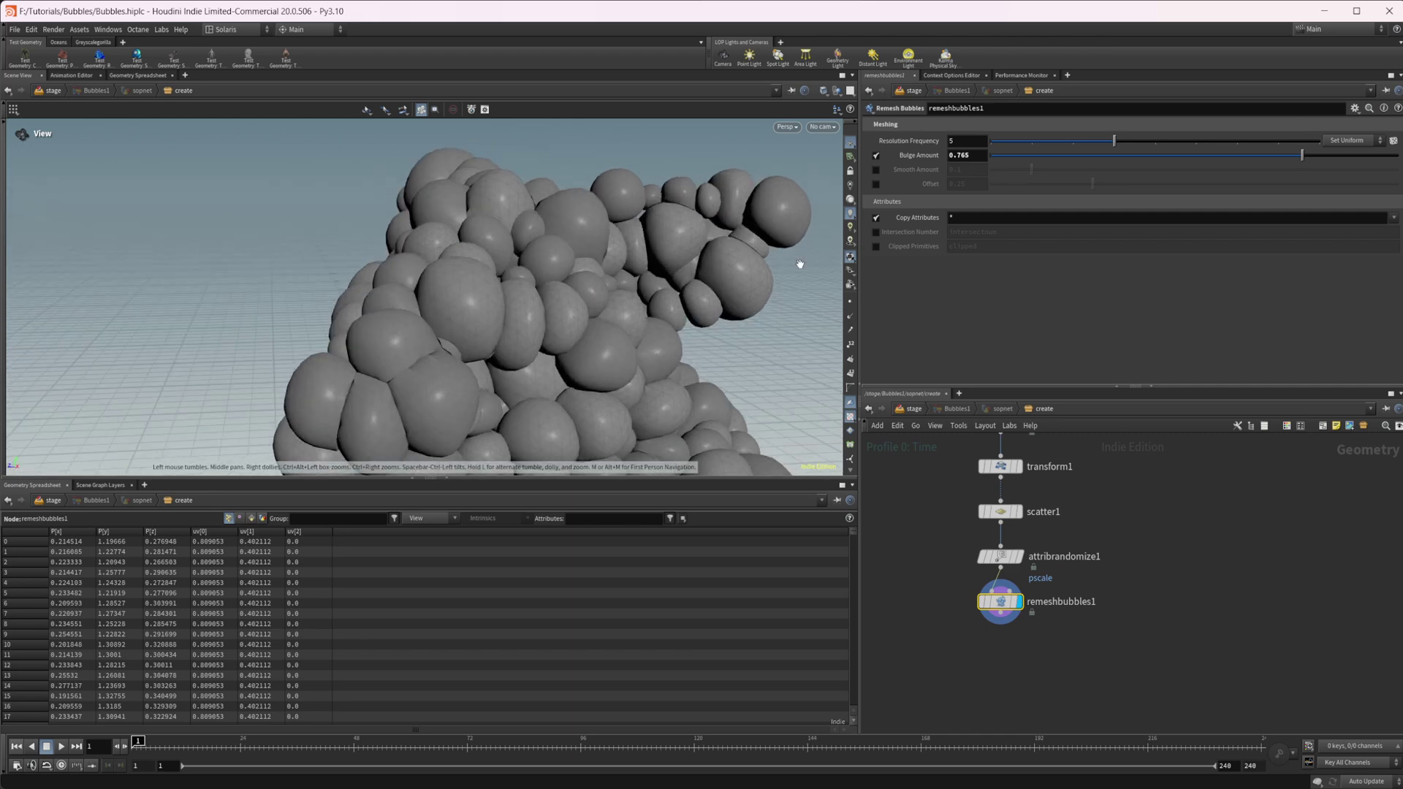
- Disable the bulge and enable the offset at 0.25 on the Remesh Bubbles node, and inspect the gaps between bubbles
{"action": "left_click", "coordinate": [876, 155]}
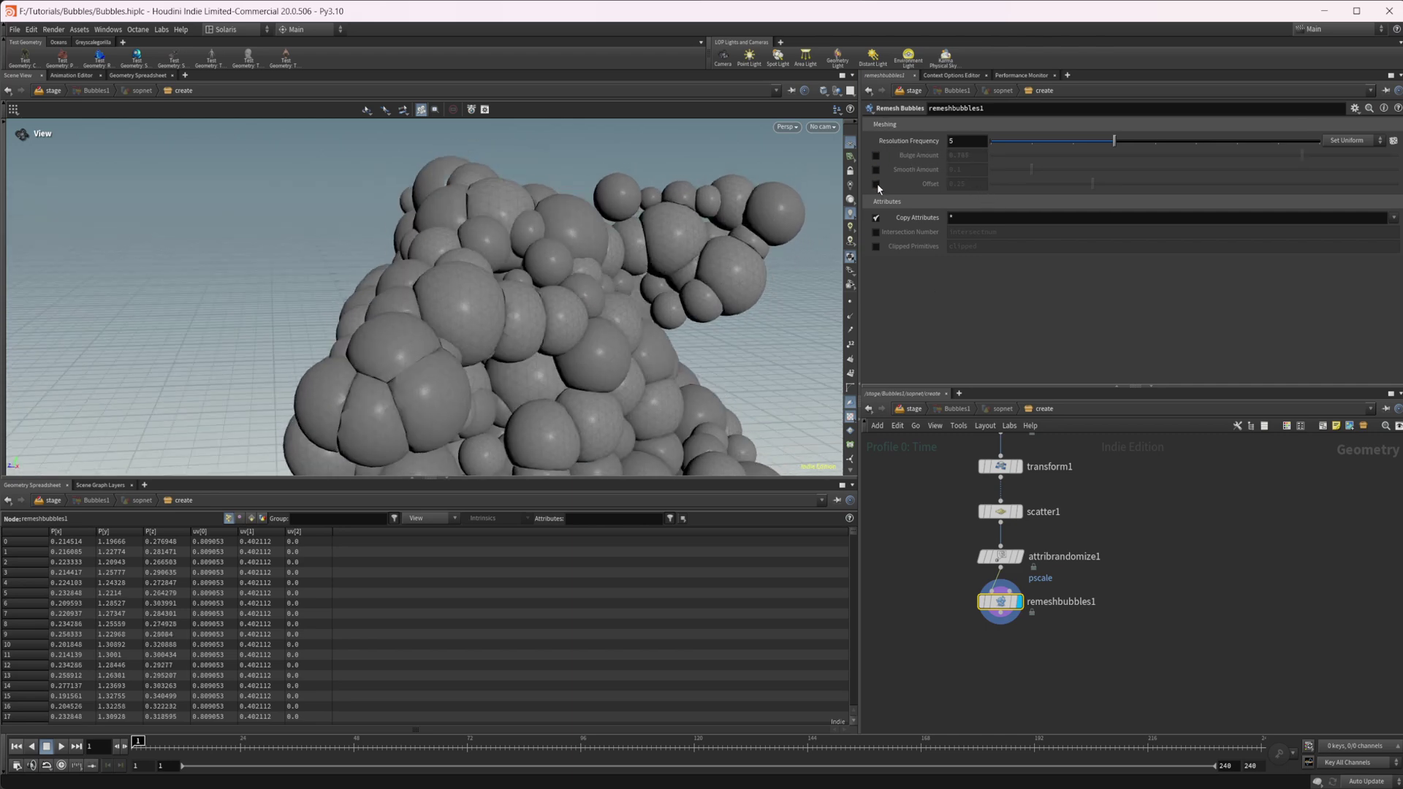
{"action": "left_click", "coordinate": [876, 184]}
{"action": "scroll", "coordinate": [587, 377], "scroll_direction": "up", "scroll_amount": 3}
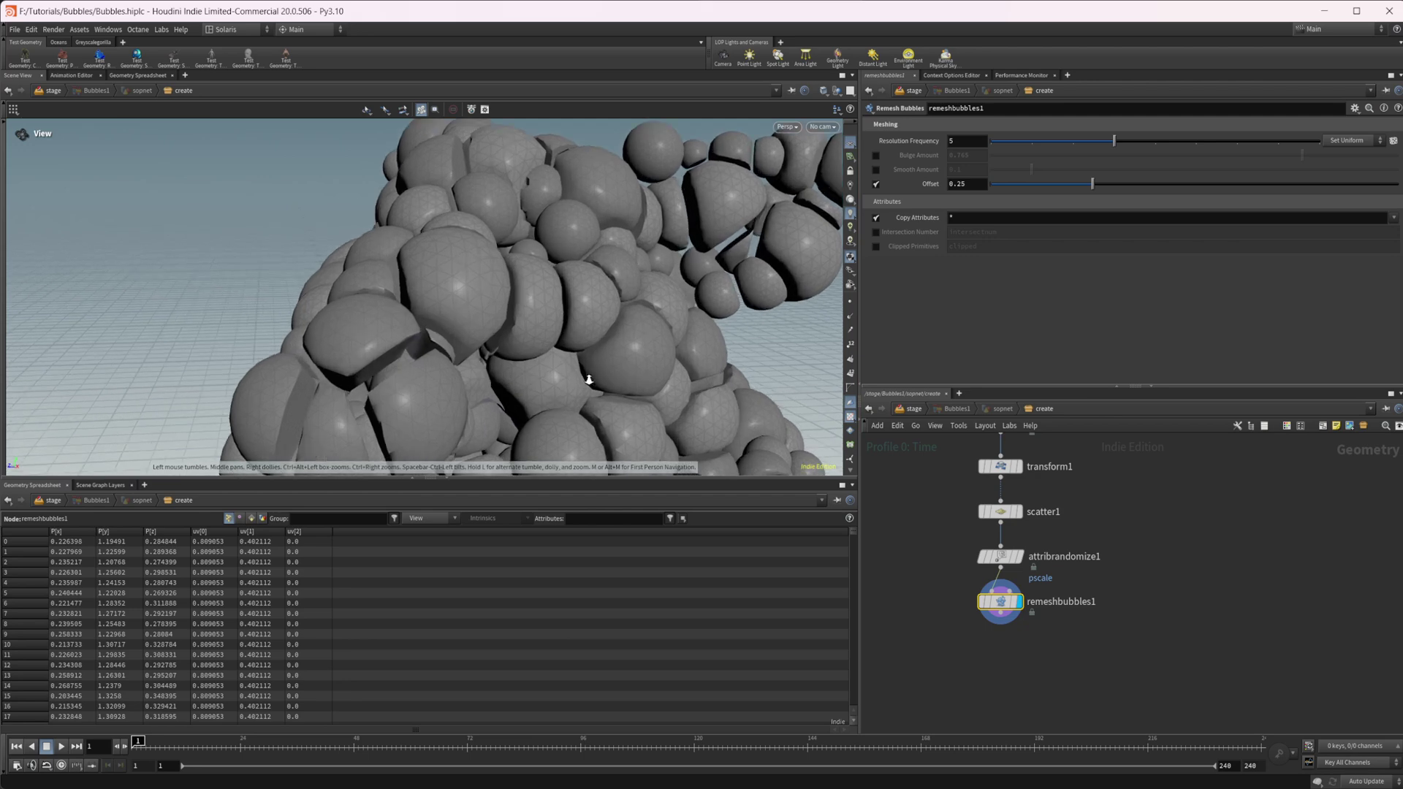
{"action": "left_click_drag", "start_coordinate": [454, 359], "coordinate": [509, 358]}
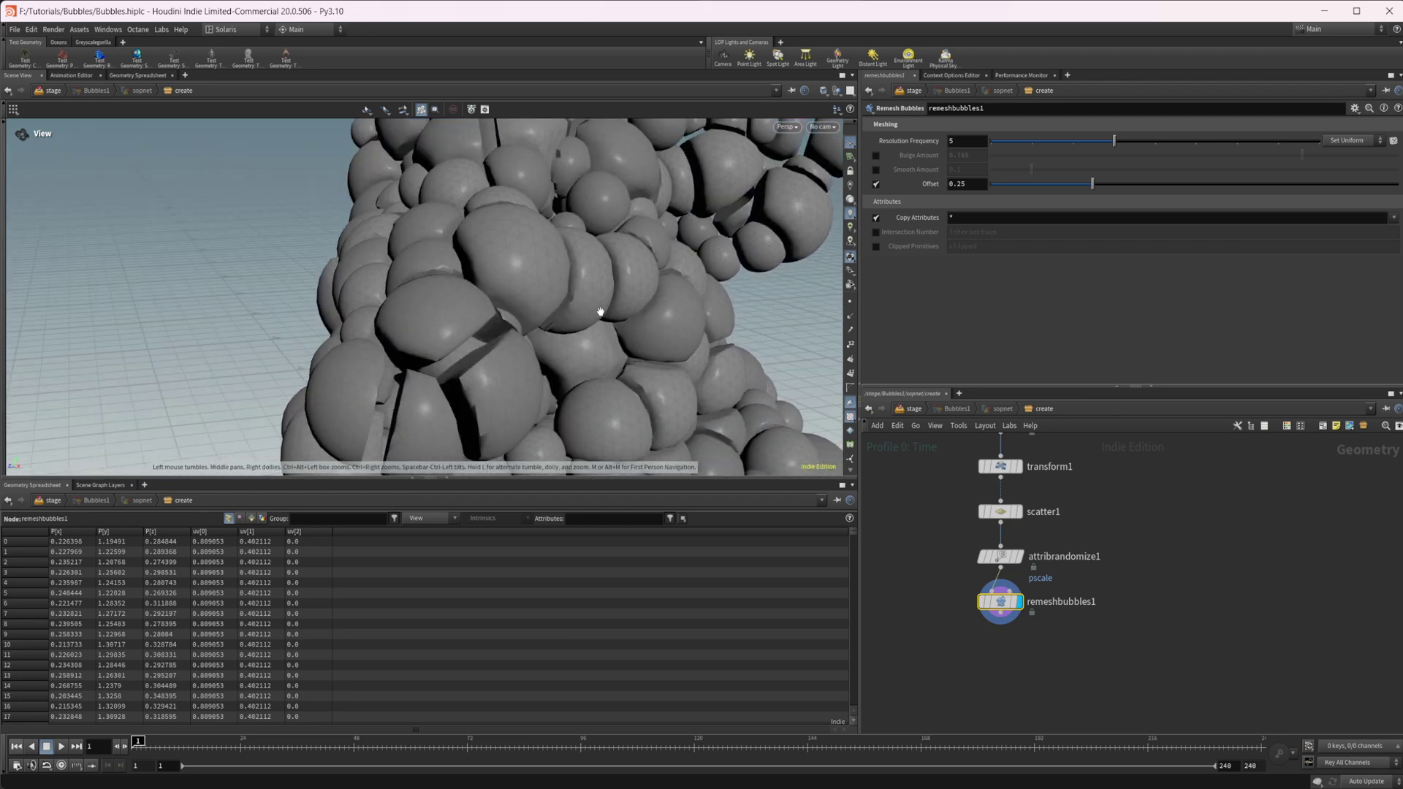
{"action": "left_click_drag", "start_coordinate": [491, 328], "coordinate": [445, 386]}
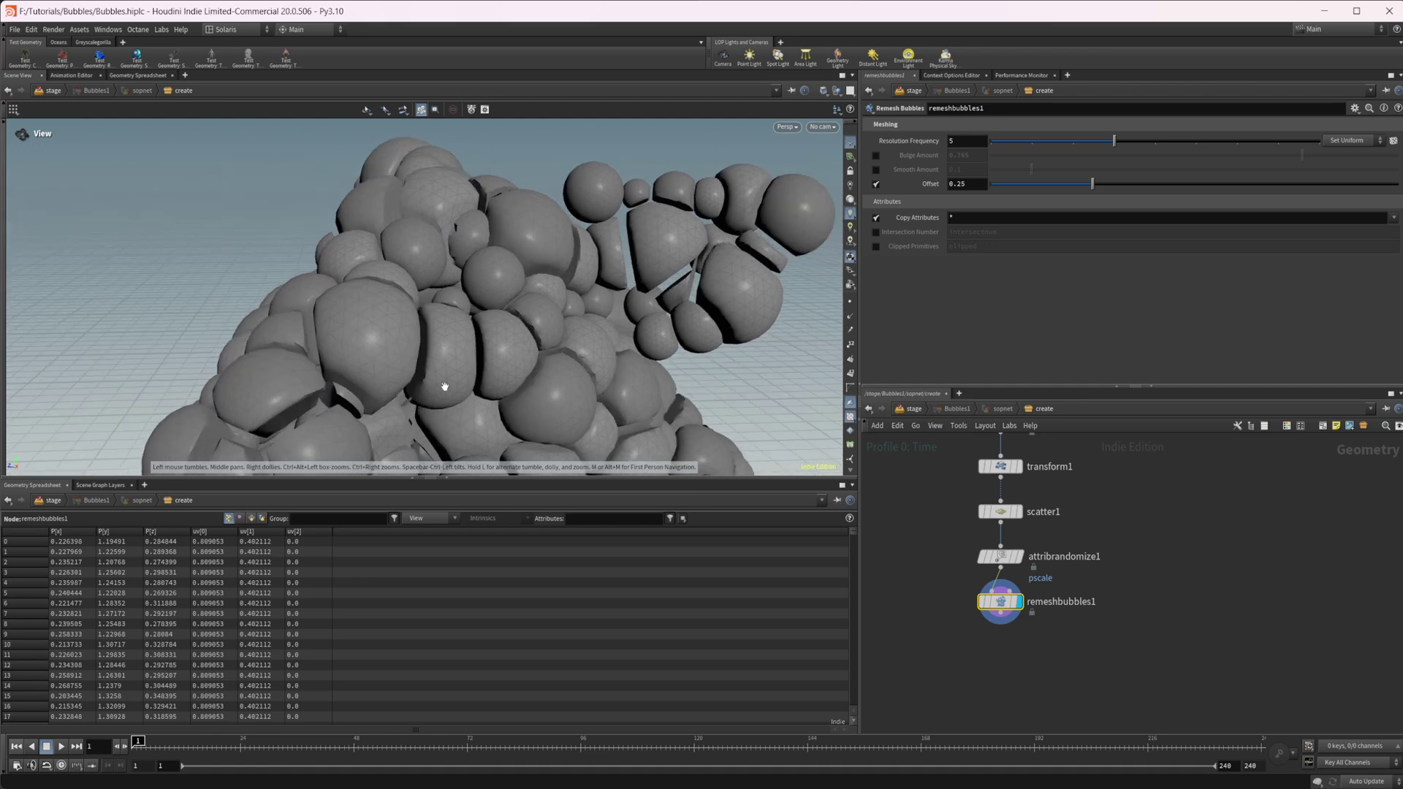
- Enable smoothing of 0.1 alongside the offset on the Remesh Bubbles node and inspect the bubbles from several angles
{"action": "left_click", "coordinate": [875, 169]}
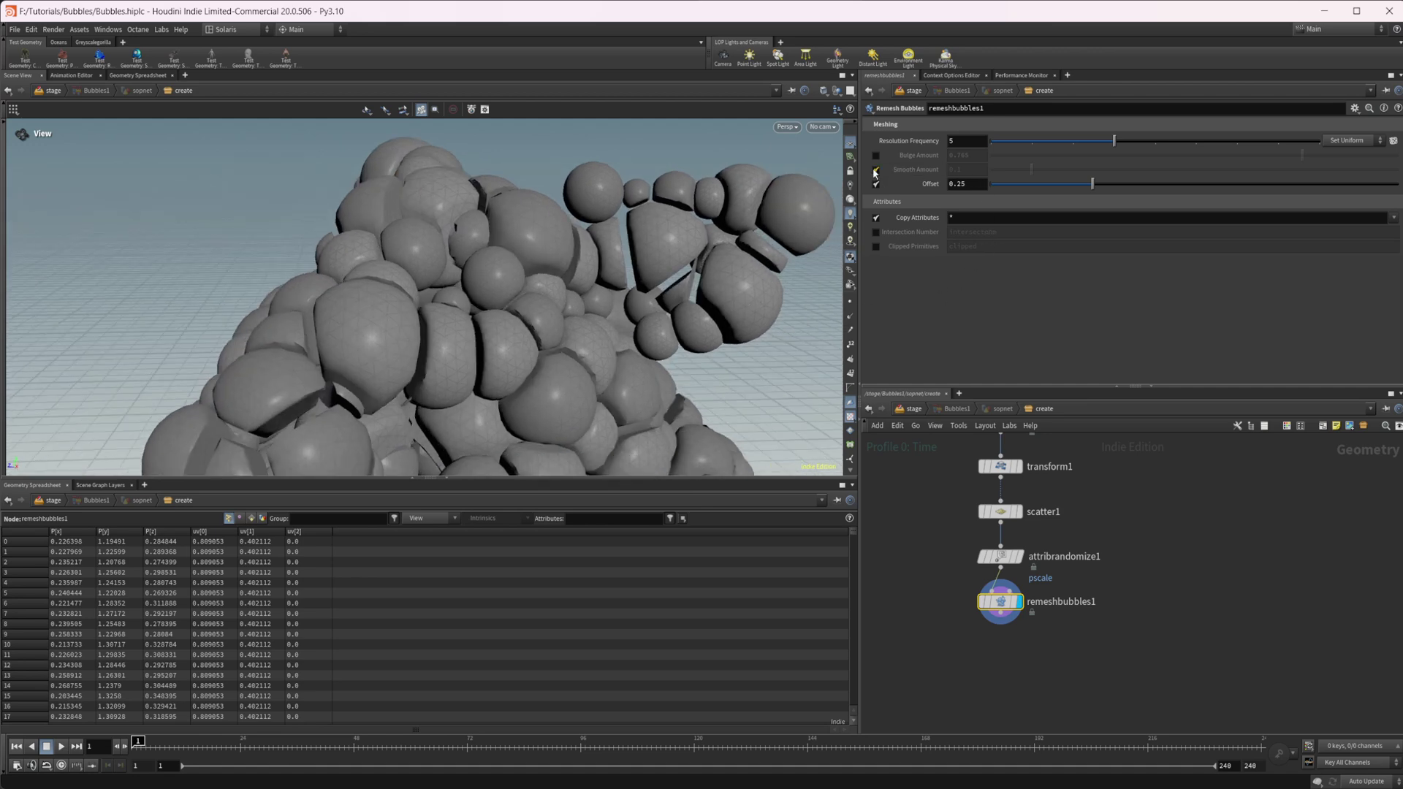
{"action": "left_click_drag", "start_coordinate": [545, 360], "coordinate": [422, 271]}
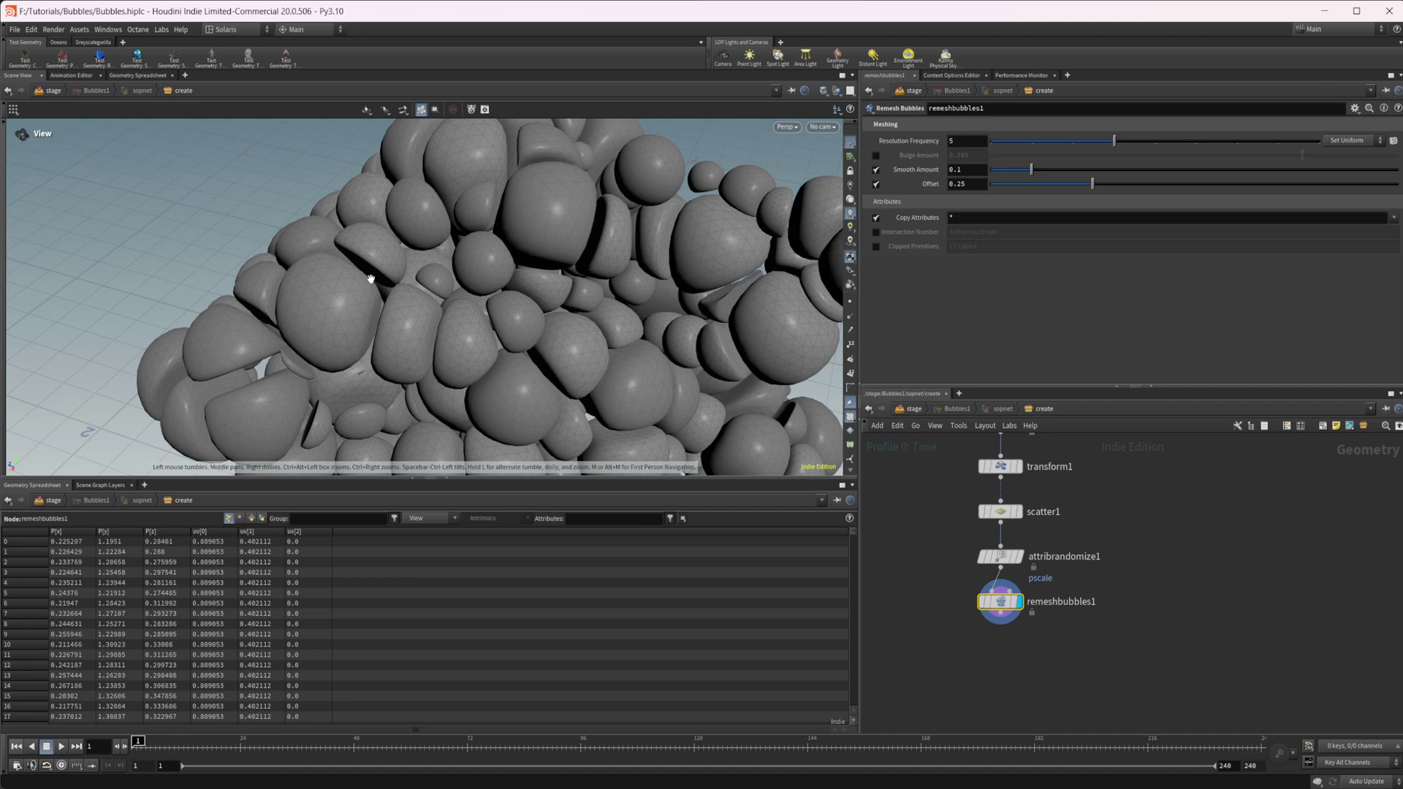
{"action": "left_click_drag", "start_coordinate": [599, 301], "coordinate": [537, 292]}
{"action": "right_click_drag", "start_coordinate": [537, 292], "coordinate": [502, 337]}
{"action": "mouse_move", "coordinate": [501, 338]}
{"action": "left_mouse_down"}
{"action": "mouse_move", "coordinate": [526, 342]}
{"action": "mouse_move", "coordinate": [533, 269]}
{"action": "mouse_move", "coordinate": [520, 330]}
{"action": "left_mouse_up"}
{"action": "middle_click_drag", "start_coordinate": [520, 331], "coordinate": [526, 332]}
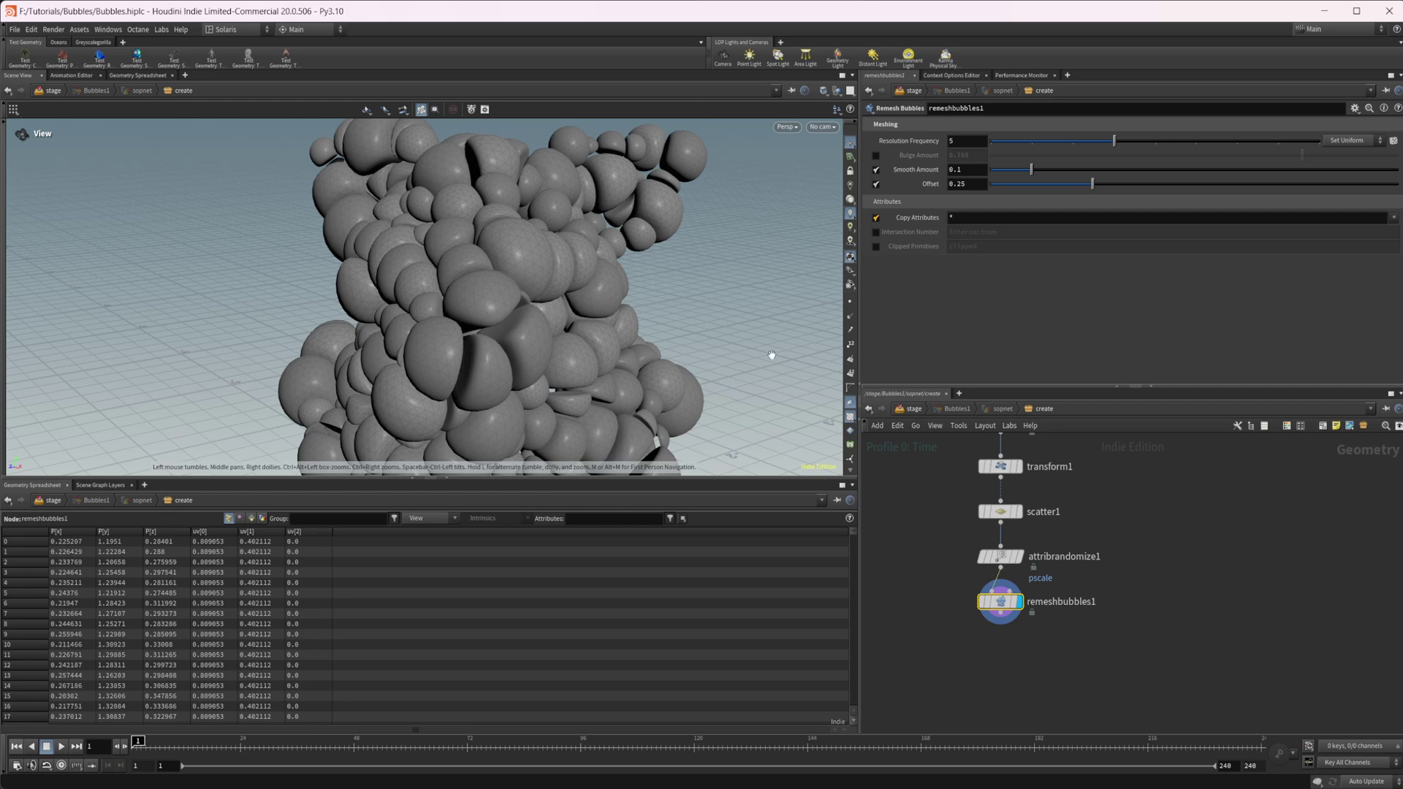
{"action": "middle_click_drag", "start_coordinate": [1134, 640], "coordinate": [1087, 643]}
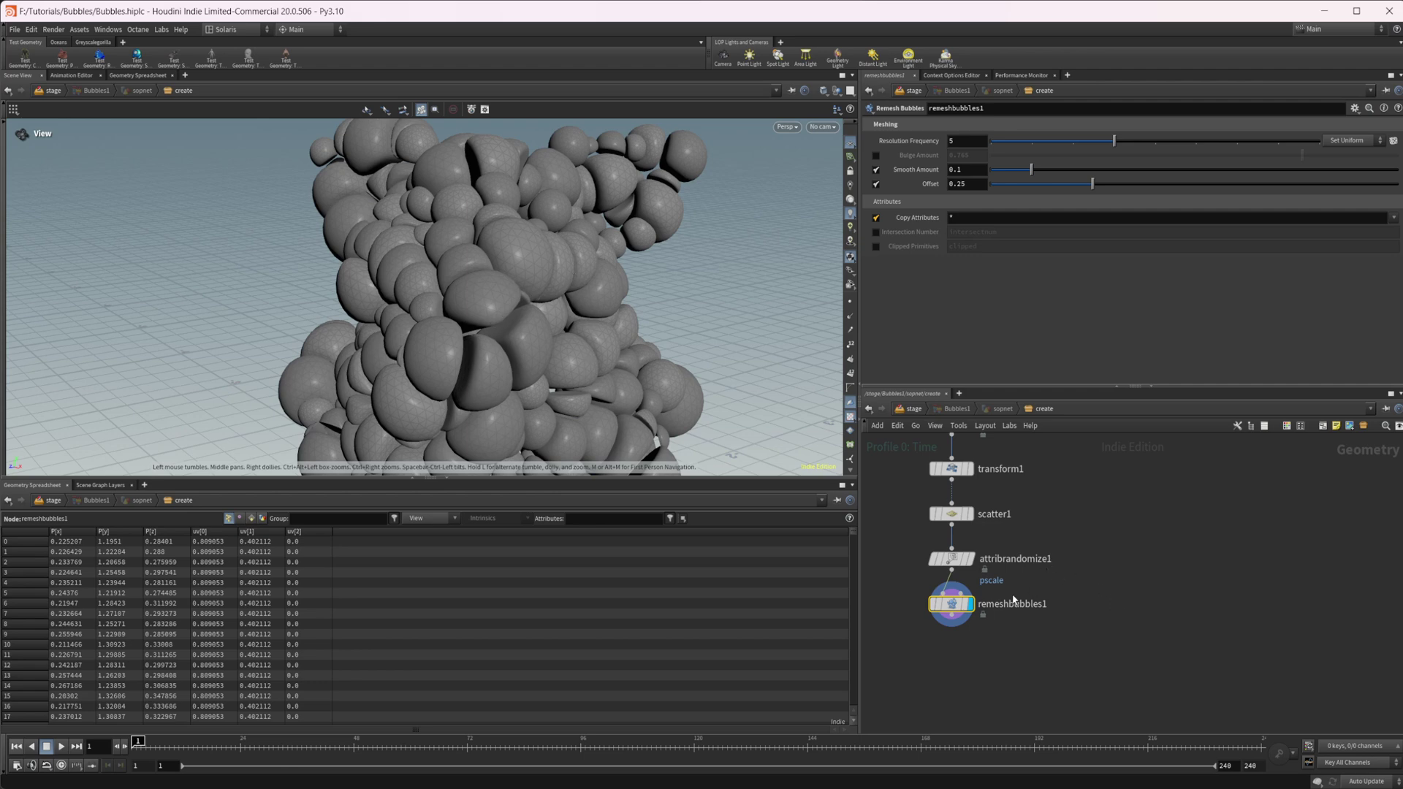
{"action": "key", "text": "Tab"}
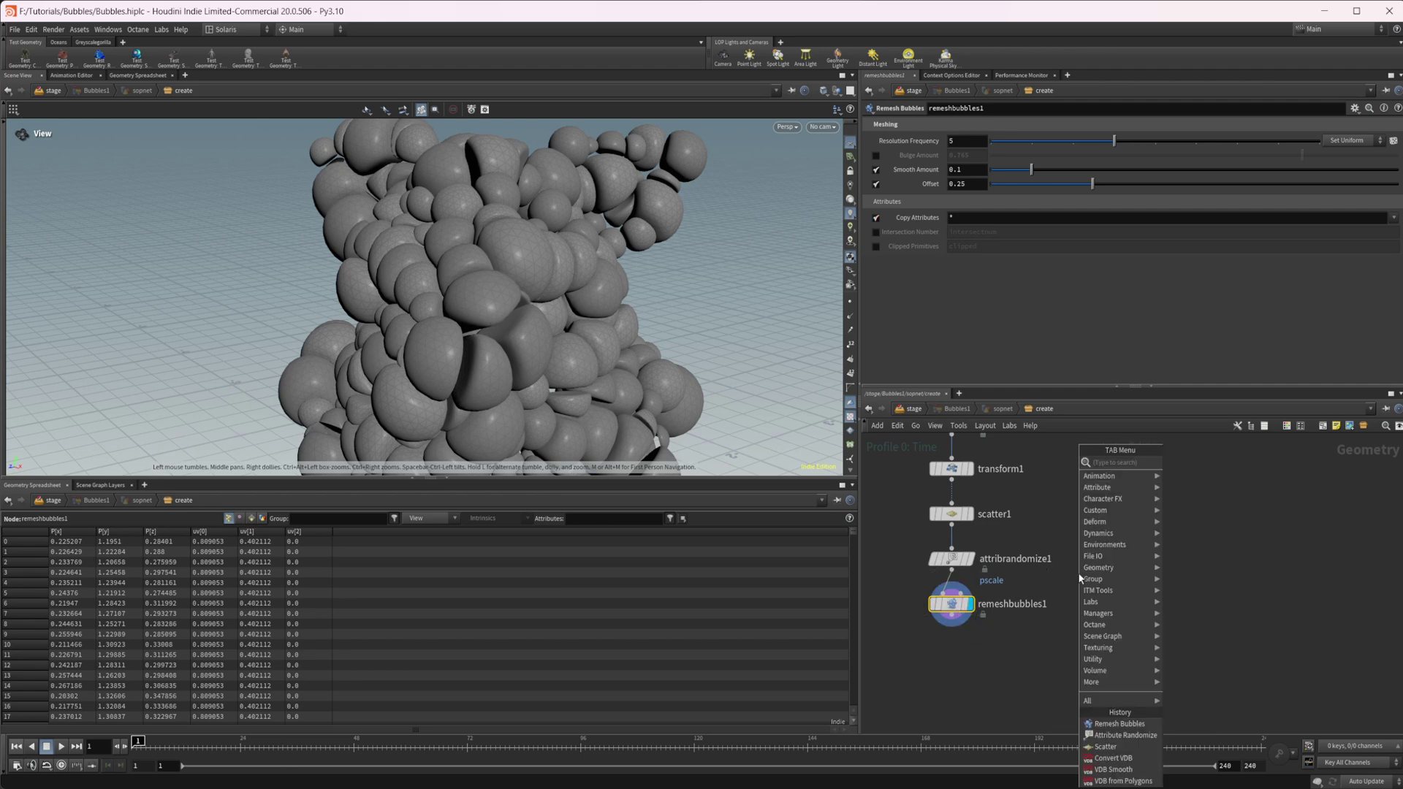
{"action": "key", "text": "Escape"}
{"action": "left_click", "coordinate": [952, 559]}
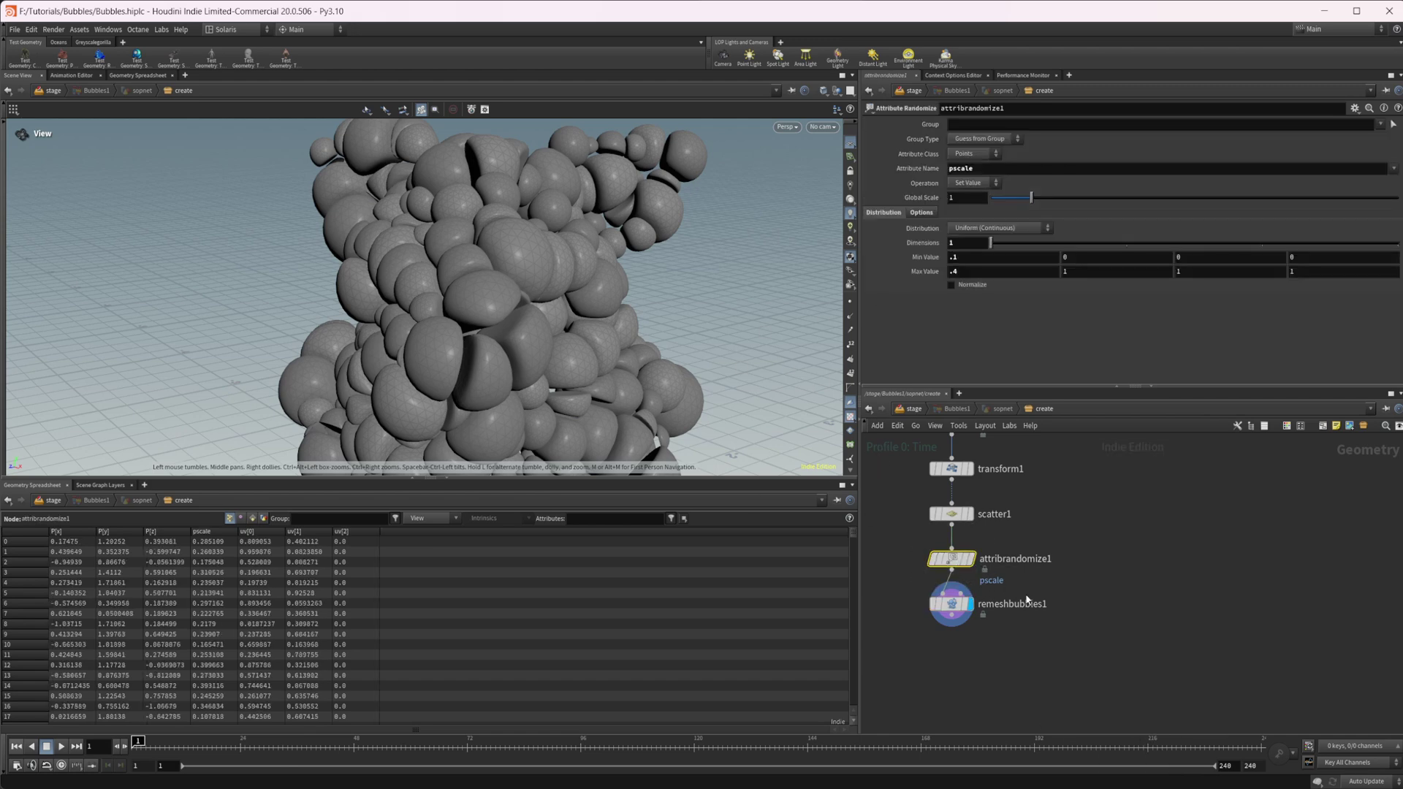
- Lower the offset on the Remesh Bubbles node to 0.1 and then 0.05, inspecting the gaps between bubbles up close
{"action": "left_click", "coordinate": [951, 604]}
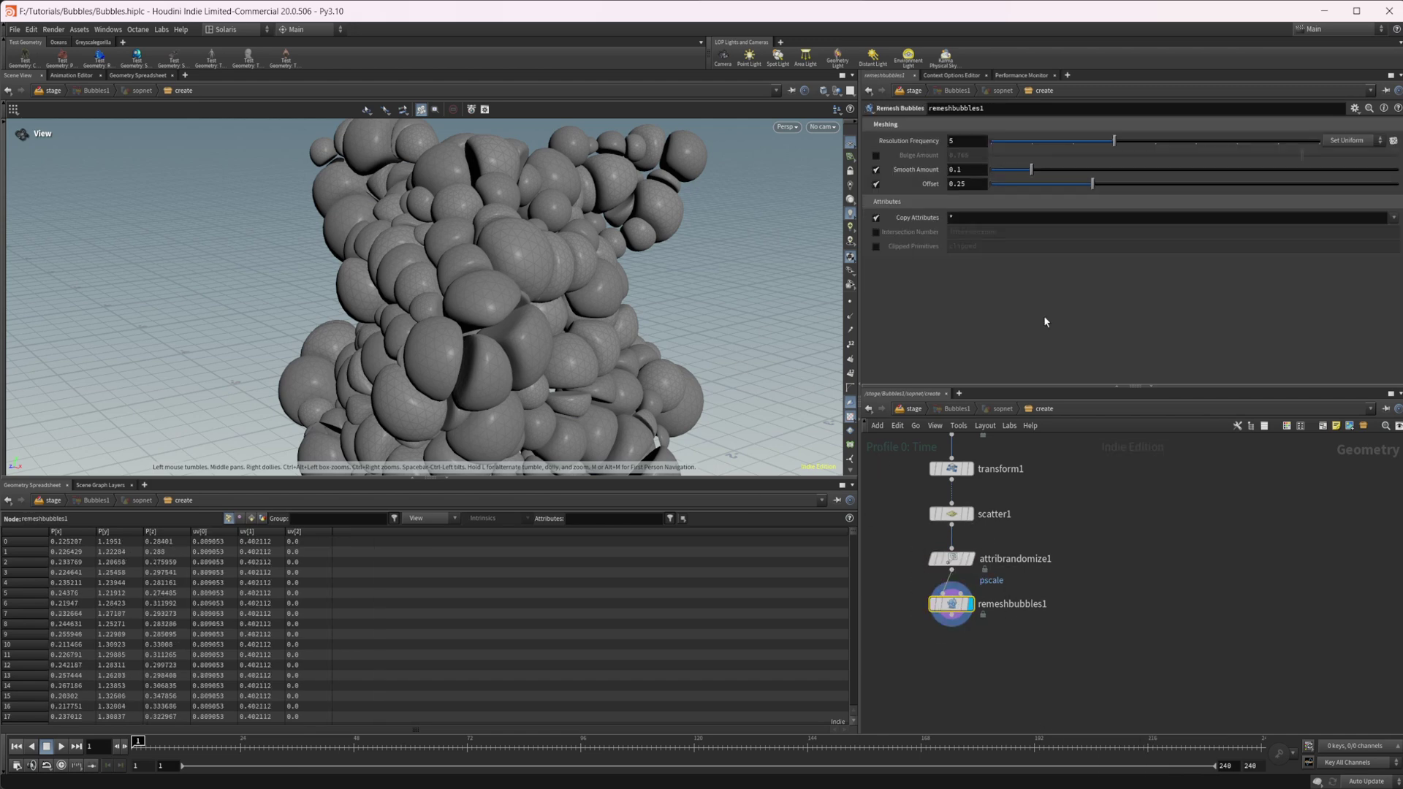
{"action": "left_click", "coordinate": [979, 184]}
{"action": "key", "text": "Return"}
{"action": "left_click_drag", "start_coordinate": [575, 396], "coordinate": [504, 288]}
{"action": "scroll", "coordinate": [551, 297], "scroll_direction": "up", "scroll_amount": 3}
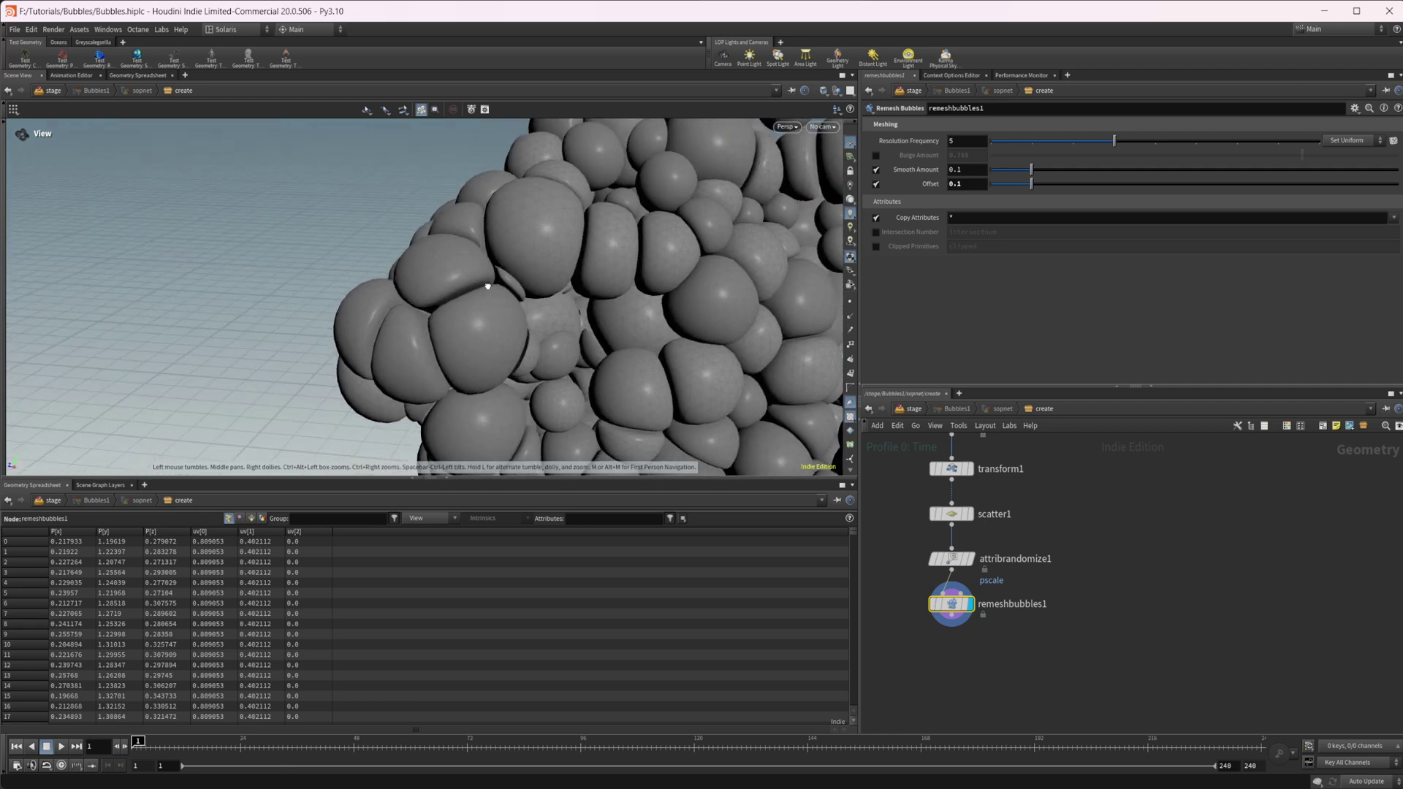
{"action": "left_click", "coordinate": [959, 183]}
{"action": "type", "text": "05"}
{"action": "key", "text": "Return"}
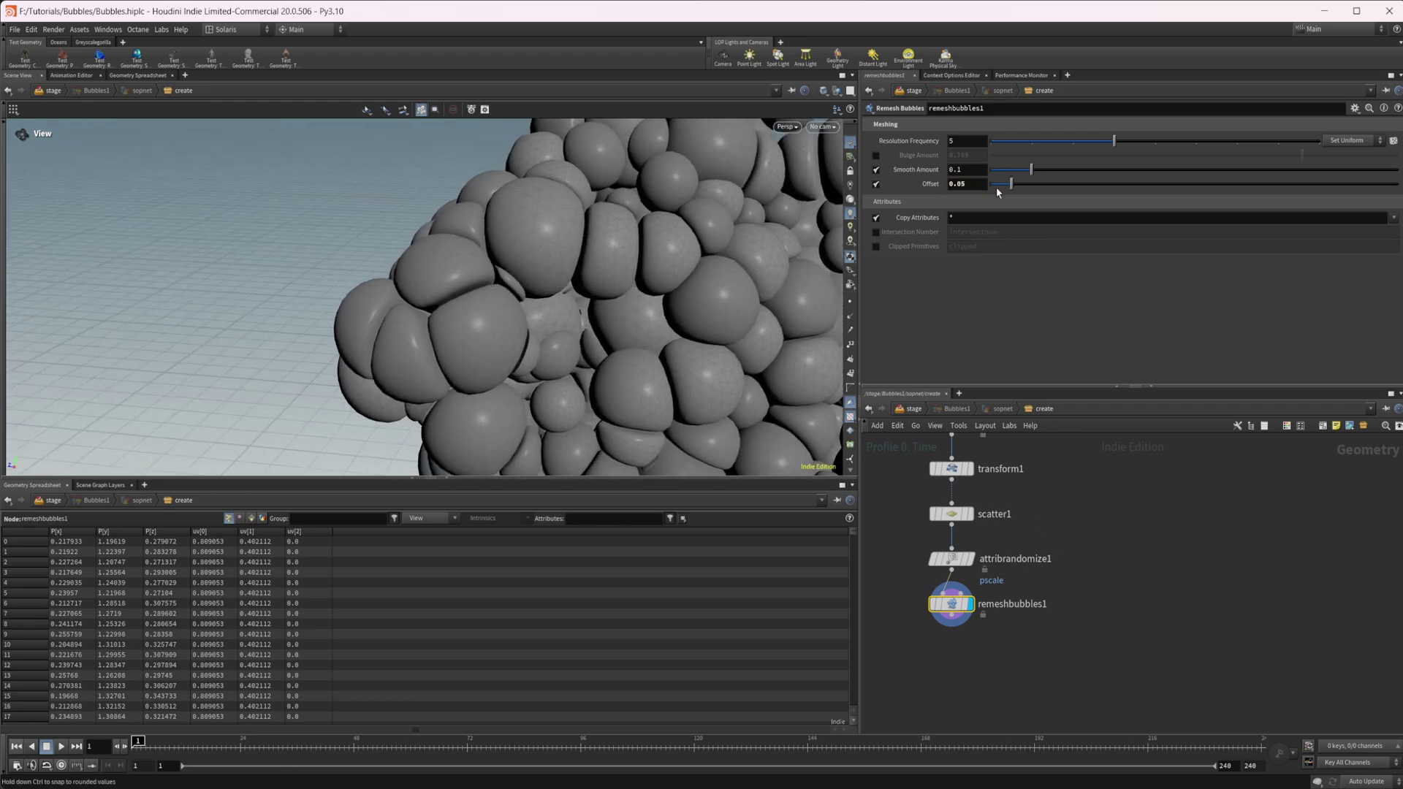
{"action": "left_click_drag", "start_coordinate": [562, 373], "coordinate": [530, 320]}
- Add a Points from Volume node beside scatter1, feed it from transform1, and display its output
{"action": "middle_click_drag", "start_coordinate": [1071, 615], "coordinate": [1052, 617]}
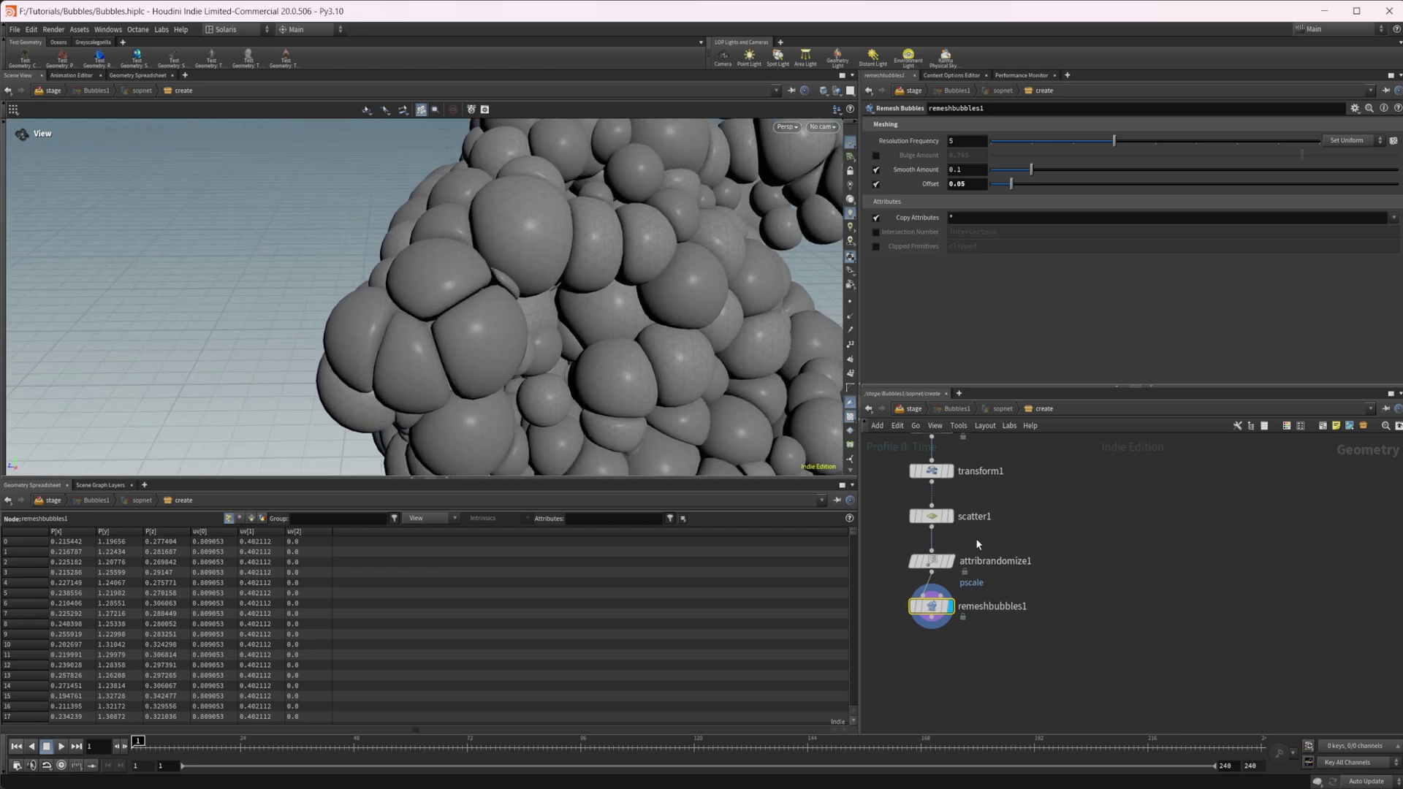
{"action": "key", "text": "Tab"}
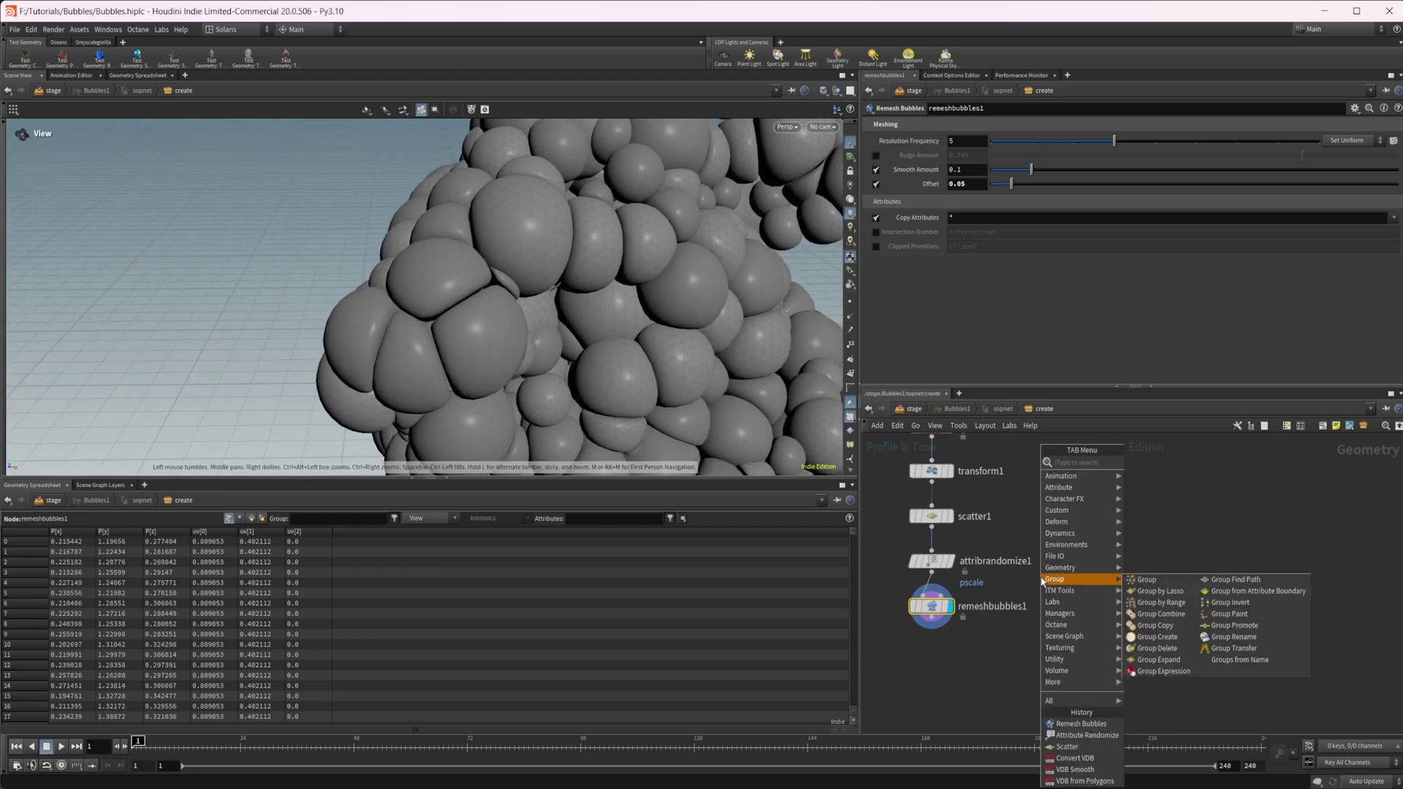
{"action": "type", "text": "point fr"}
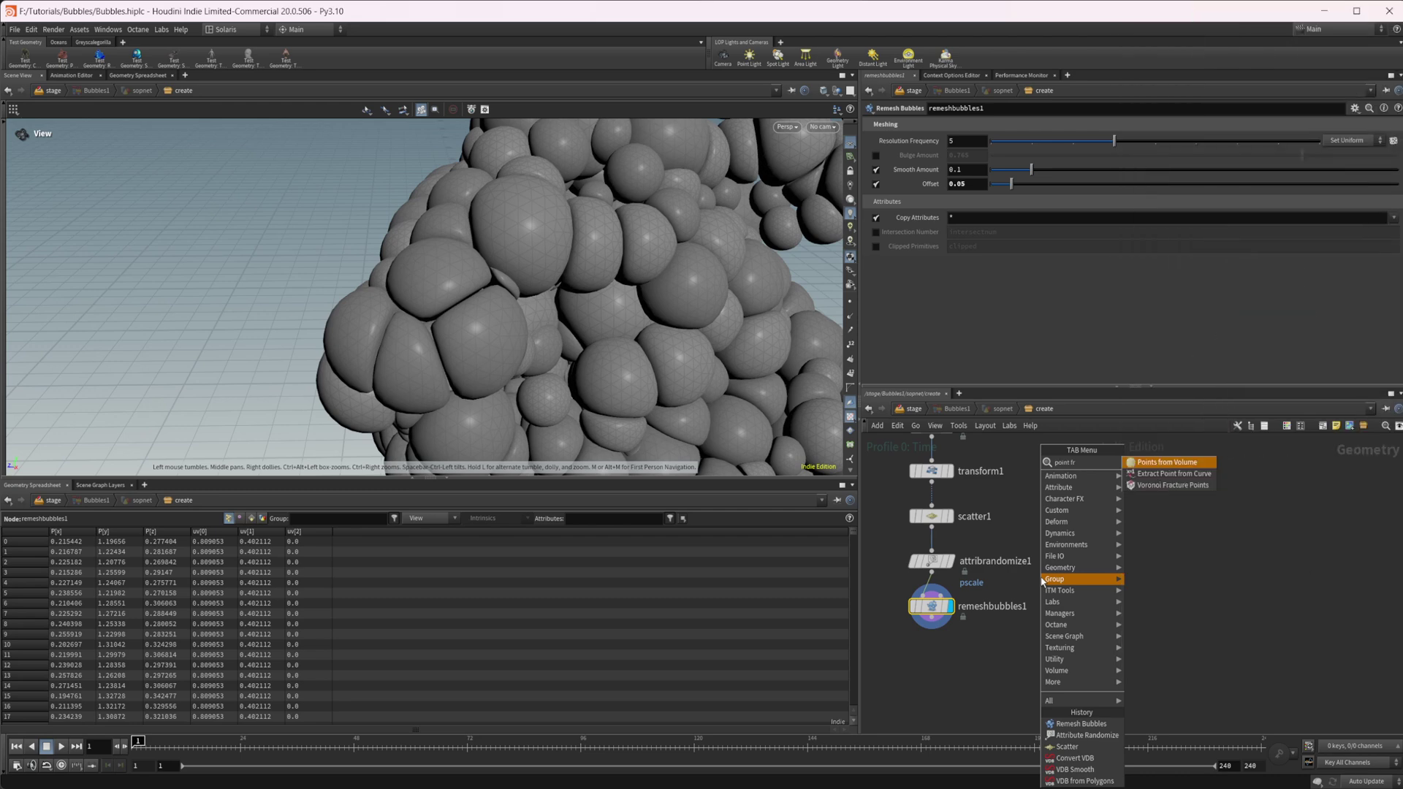
{"action": "key", "text": "Return"}
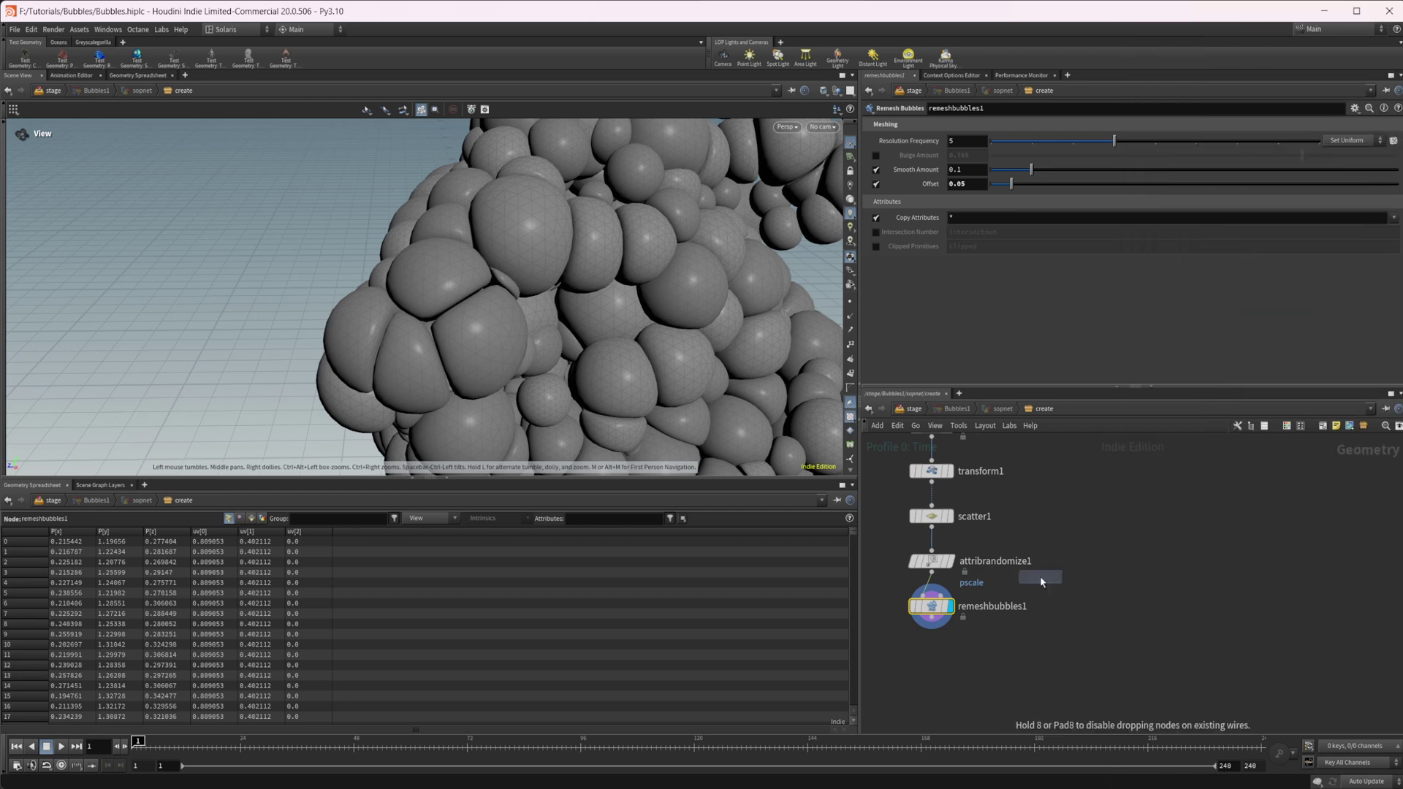
{"action": "left_click", "coordinate": [1032, 526]}
{"action": "scroll", "coordinate": [1001, 518], "scroll_direction": "up", "scroll_amount": 2}
{"action": "left_click_drag", "start_coordinate": [917, 476], "coordinate": [1037, 532]}
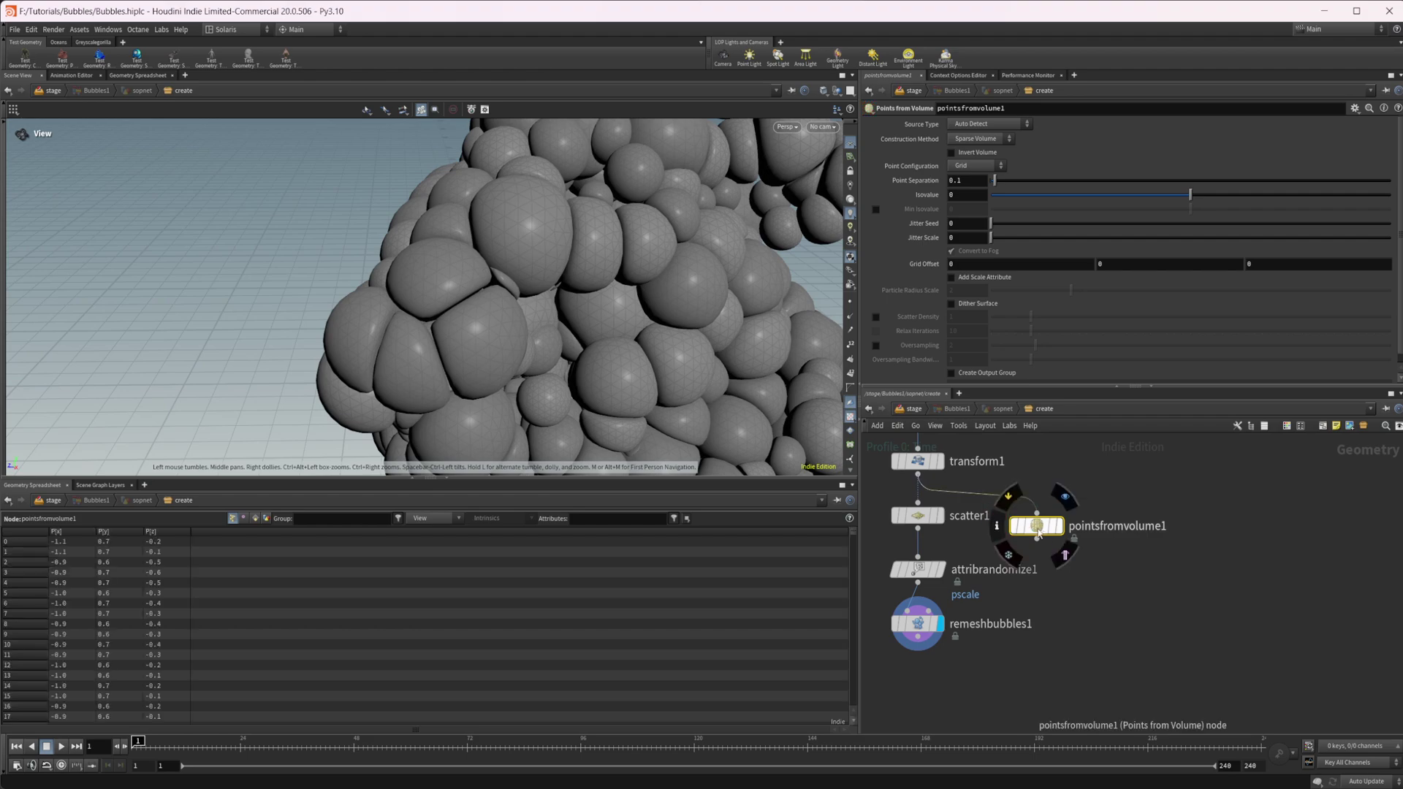
{"action": "left_click", "coordinate": [1064, 497]}
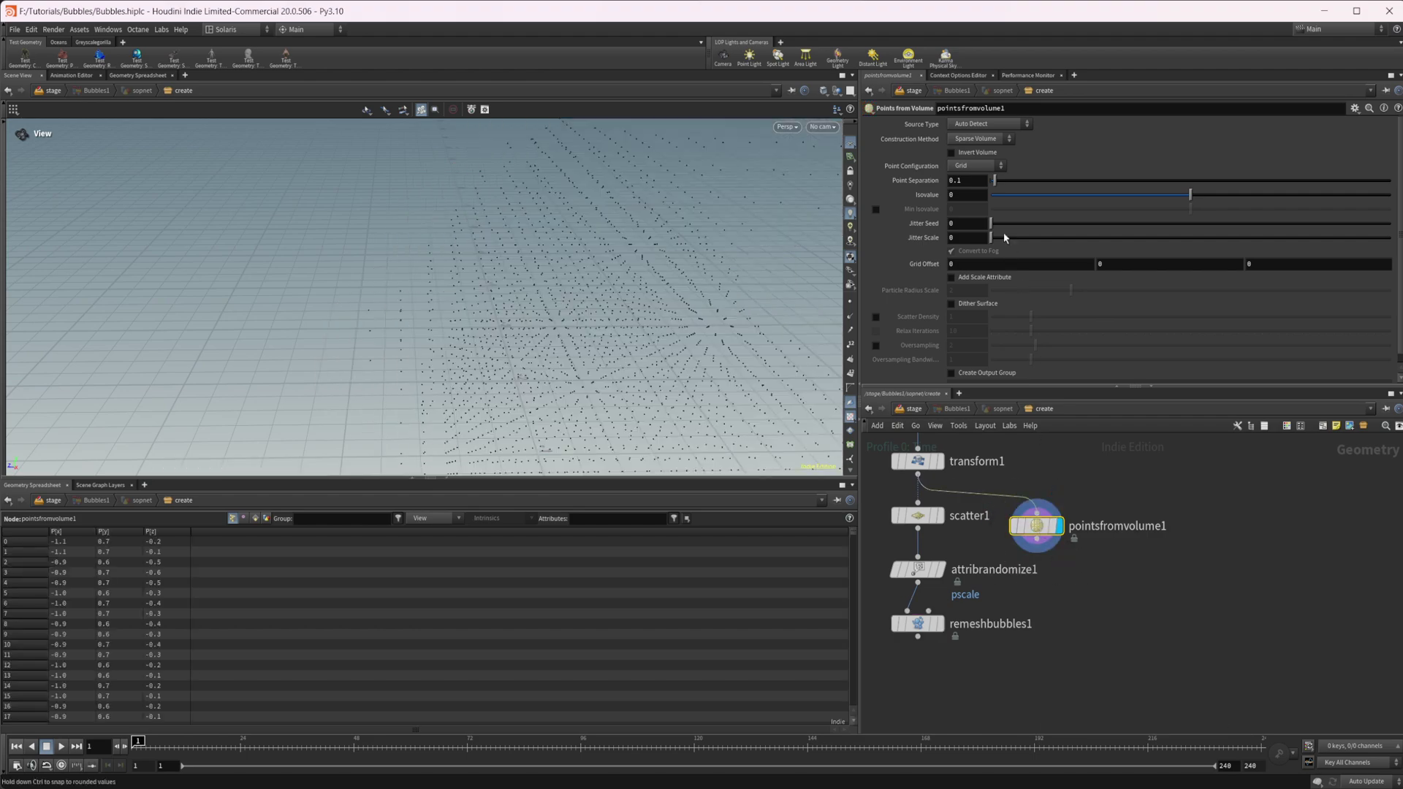
- Set the Points from Volume node's point separation to 0.17, jitter seed to 0.74 and jitter scale to 0.61
{"action": "left_click_drag", "start_coordinate": [545, 329], "coordinate": [625, 318]}
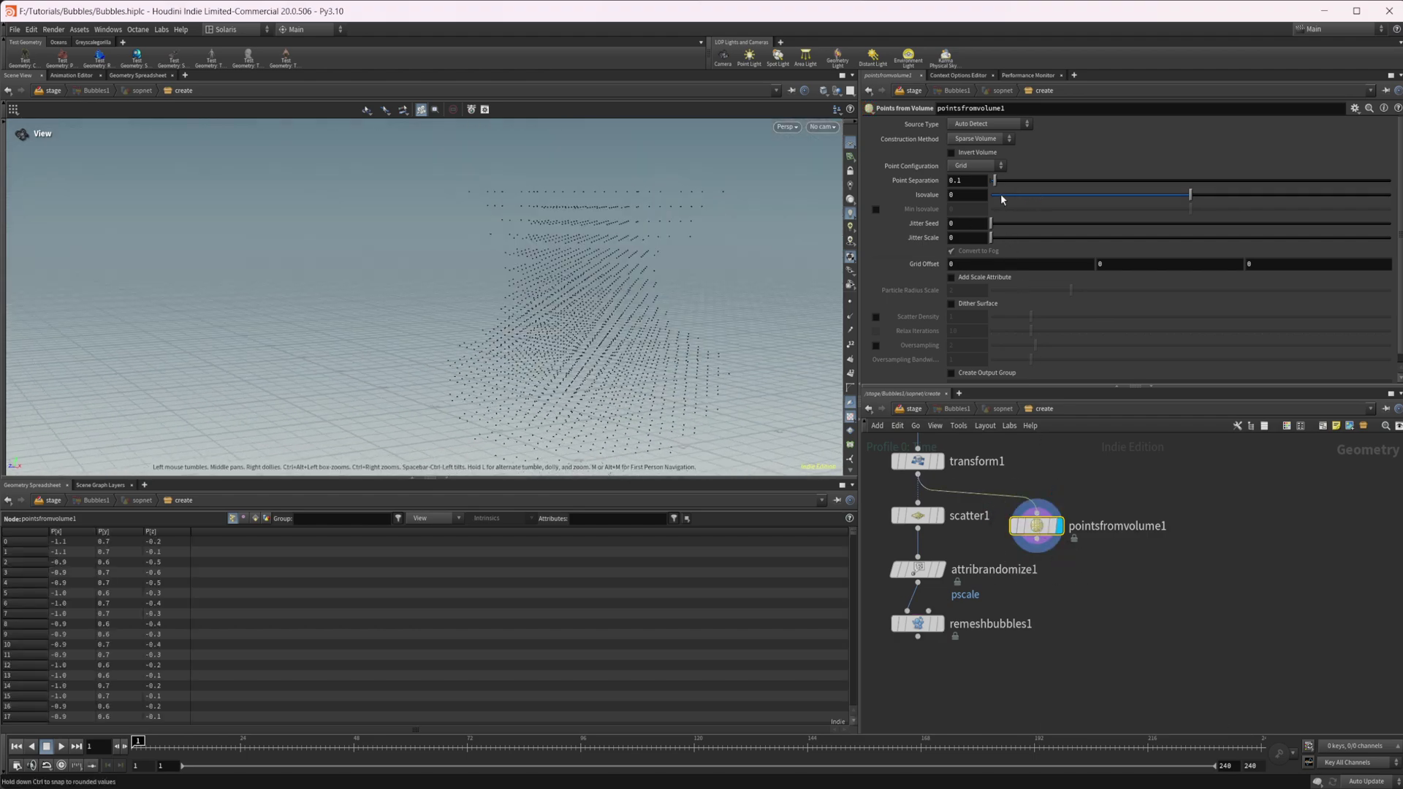
{"action": "left_click_drag", "start_coordinate": [995, 180], "coordinate": [1015, 238]}
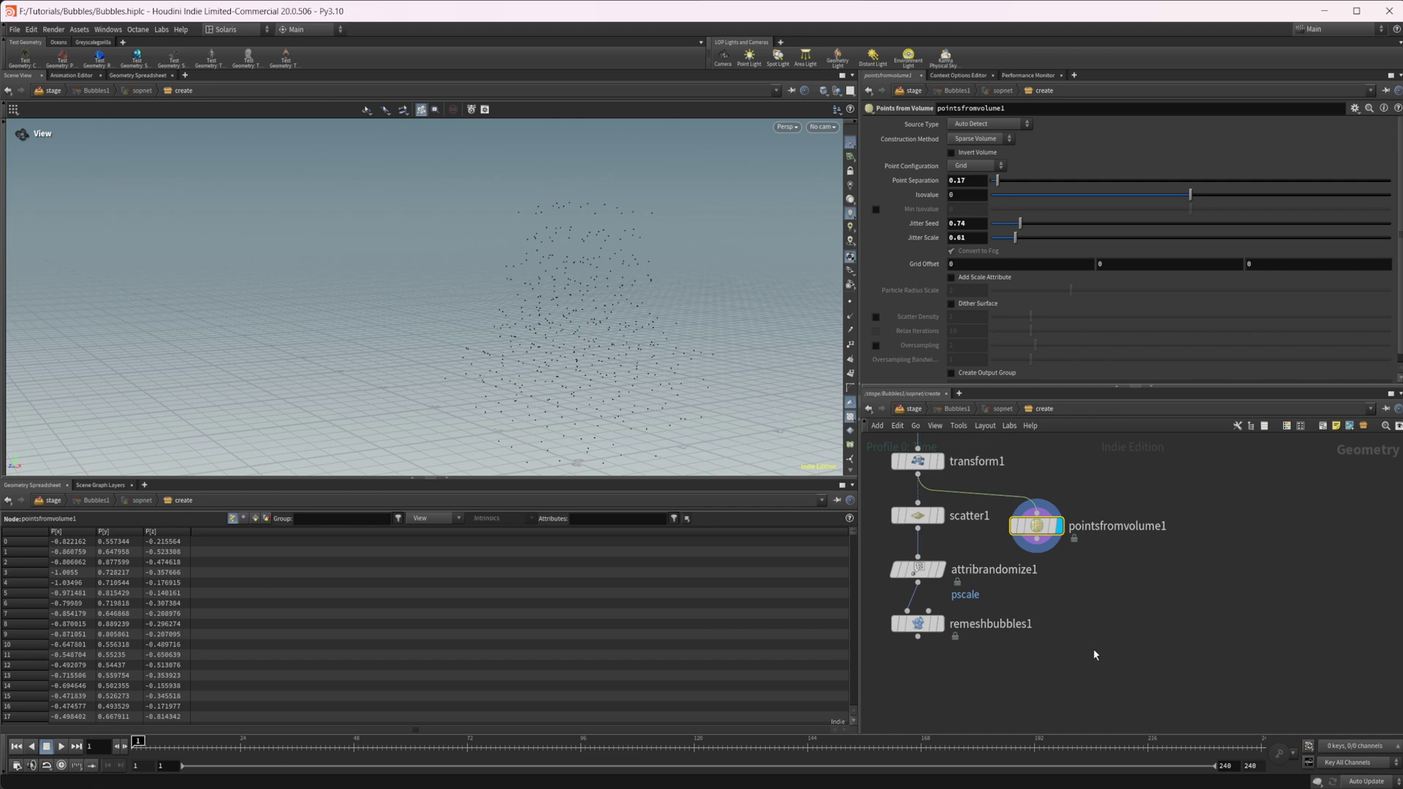
- Duplicate the pscale randomize node, wire the volume points through the copy into Remesh Bubbles, and display the resulting bubbles
{"action": "middle_click_drag", "start_coordinate": [1060, 610], "coordinate": [1062, 541]}
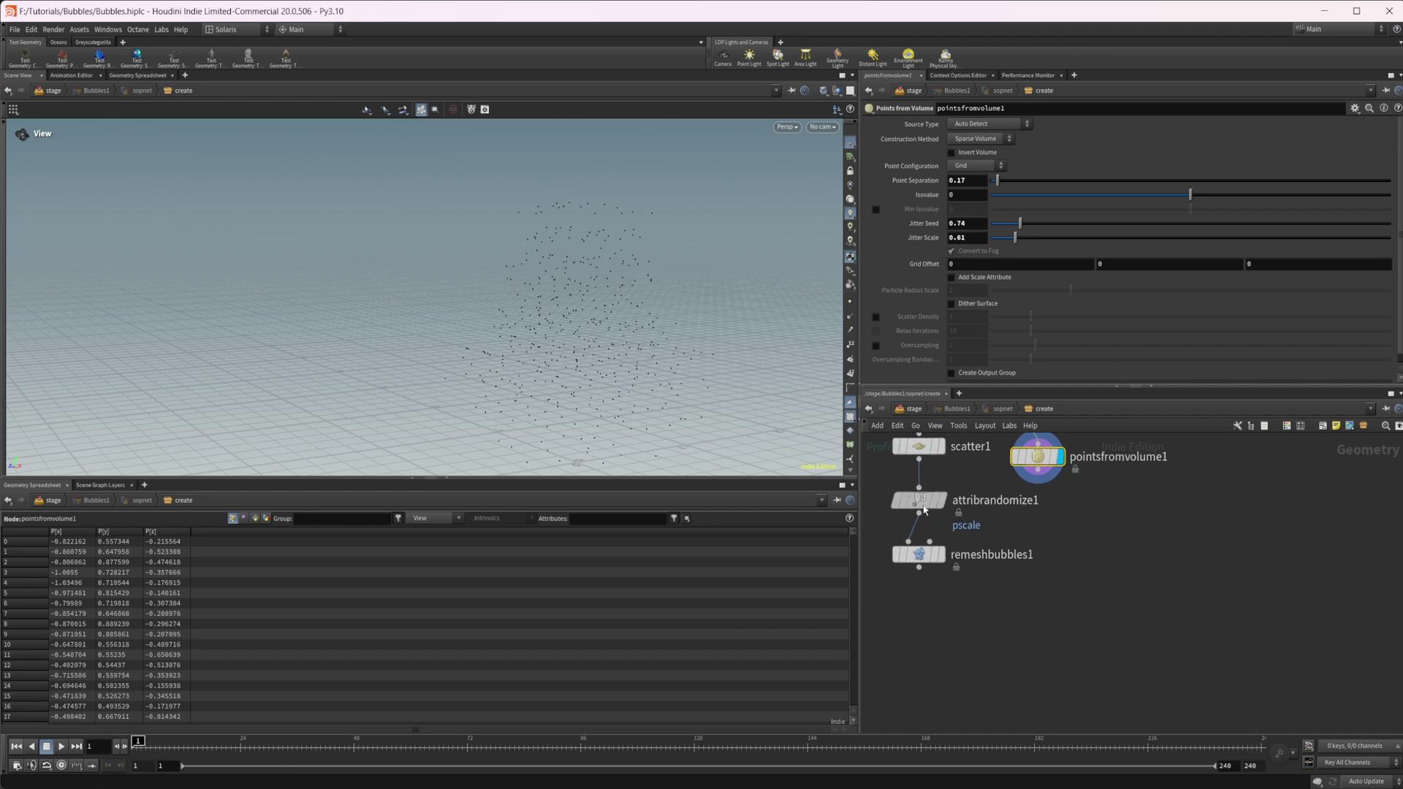
{"action": "left_click_drag", "start_coordinate": [923, 507], "coordinate": [1065, 522], "text": "alt"}
{"action": "mouse_move", "coordinate": [1038, 470]}
{"action": "left_mouse_down"}
{"action": "mouse_move", "coordinate": [1060, 503]}
{"action": "mouse_move", "coordinate": [908, 542]}
{"action": "left_mouse_up"}
{"action": "left_click", "coordinate": [919, 556]}
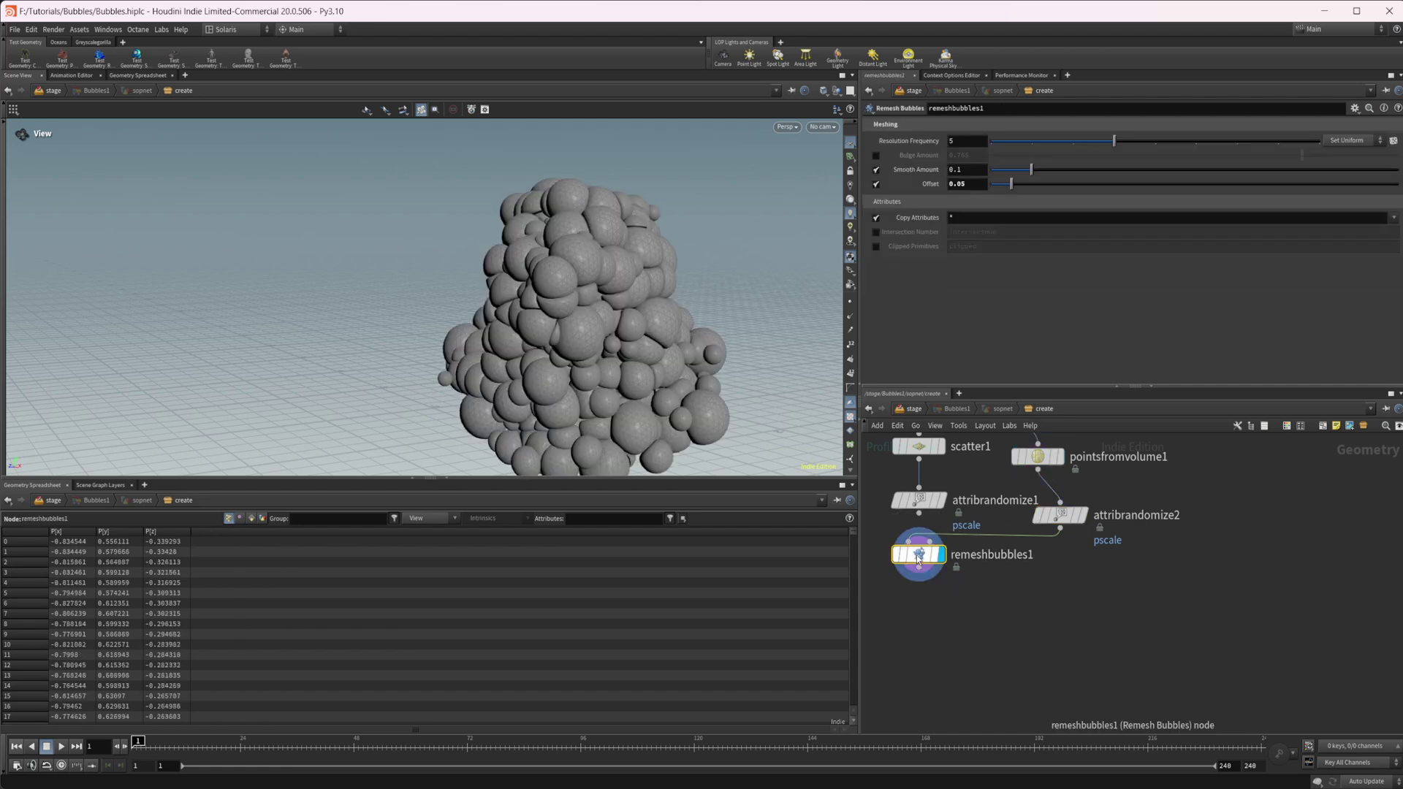
{"action": "left_click_drag", "start_coordinate": [582, 360], "coordinate": [877, 466]}
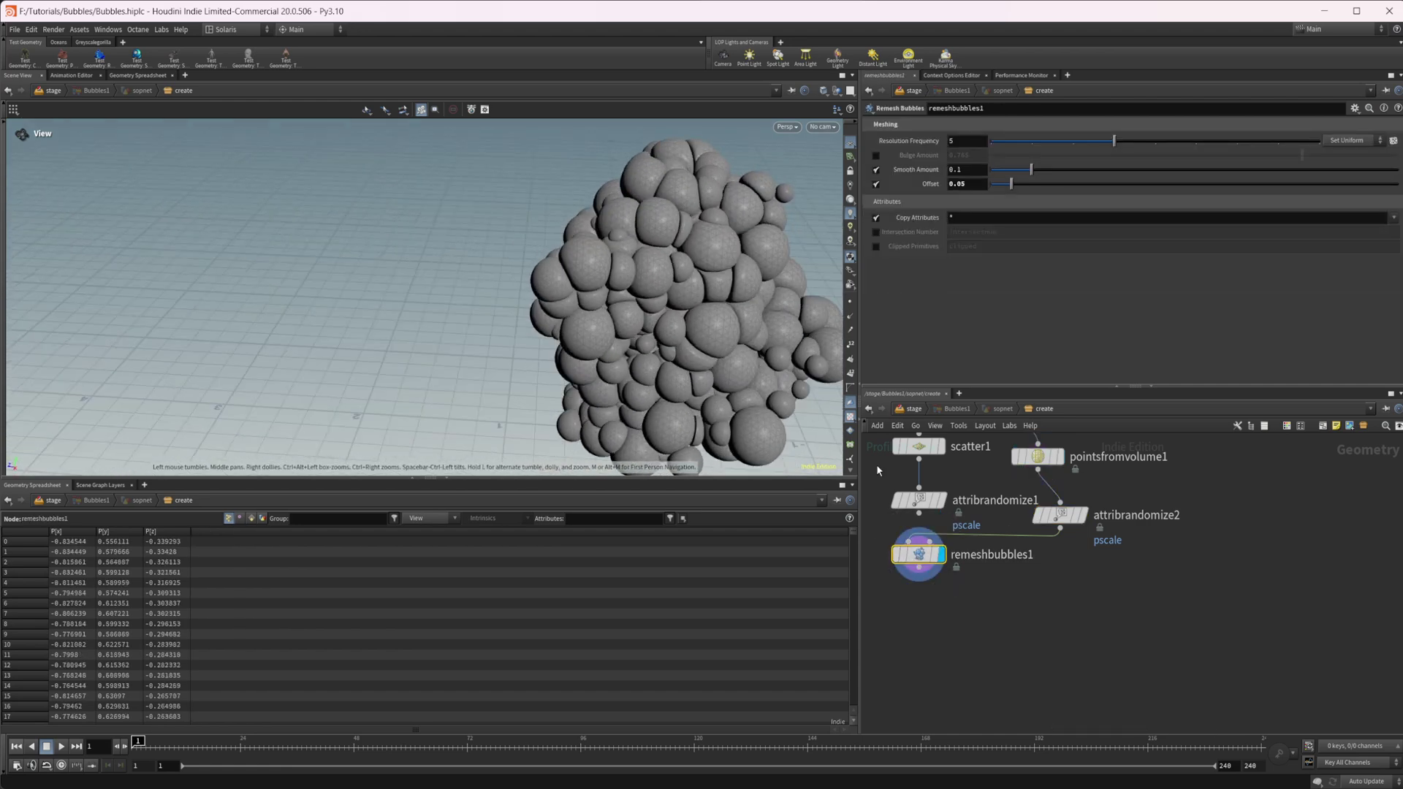
- Set the Points from Volume node's point separation to 0.1 and inspect the bubble-covered pig head from several angles
{"action": "left_click", "coordinate": [1038, 456]}
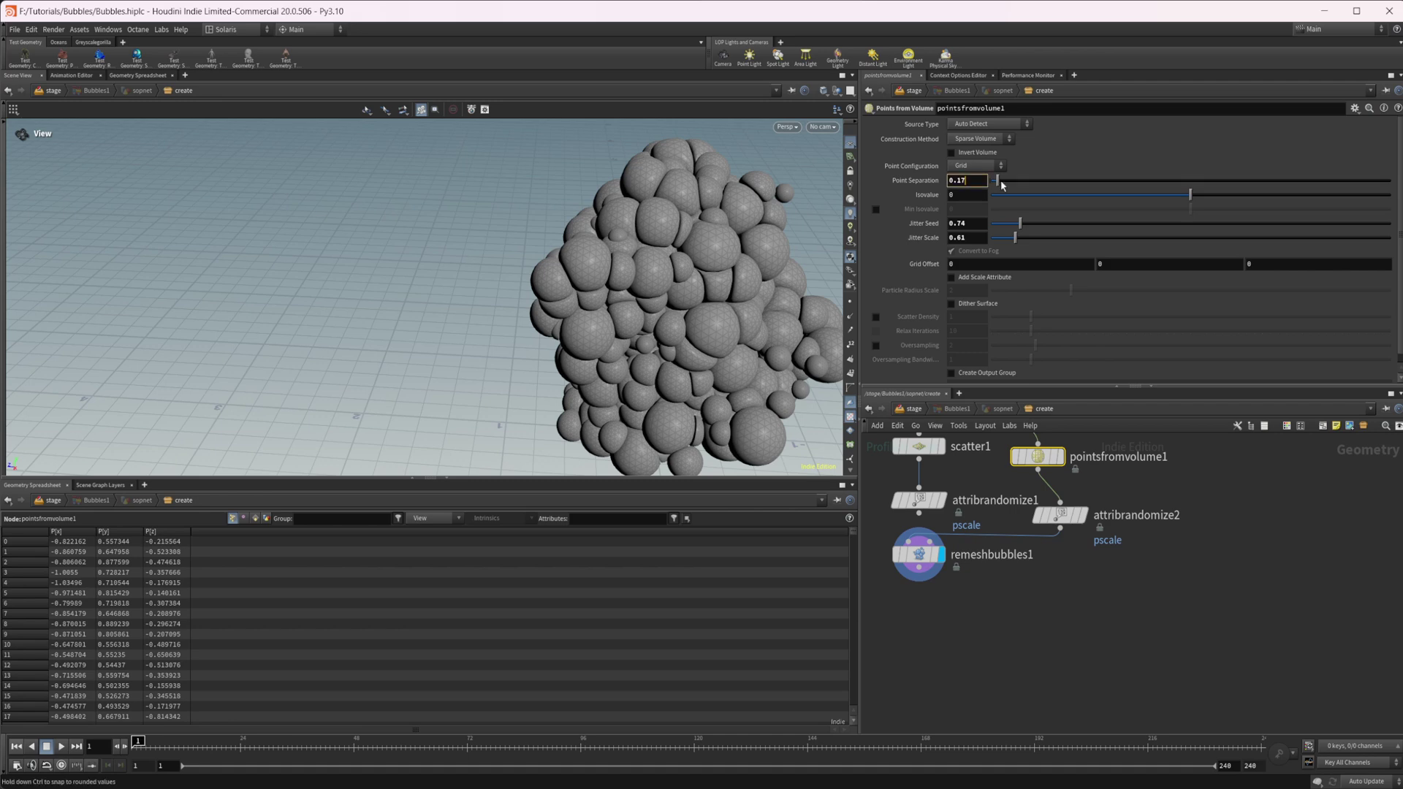
{"action": "key", "text": "Return"}
{"action": "mouse_move", "coordinate": [700, 306]}
{"action": "left_mouse_down"}
{"action": "mouse_move", "coordinate": [669, 315]}
{"action": "mouse_move", "coordinate": [706, 332]}
{"action": "mouse_move", "coordinate": [706, 301]}
{"action": "mouse_move", "coordinate": [585, 310]}
{"action": "mouse_move", "coordinate": [702, 292]}
{"action": "left_mouse_up"}
{"action": "middle_click_drag", "start_coordinate": [656, 288], "coordinate": [554, 291]}
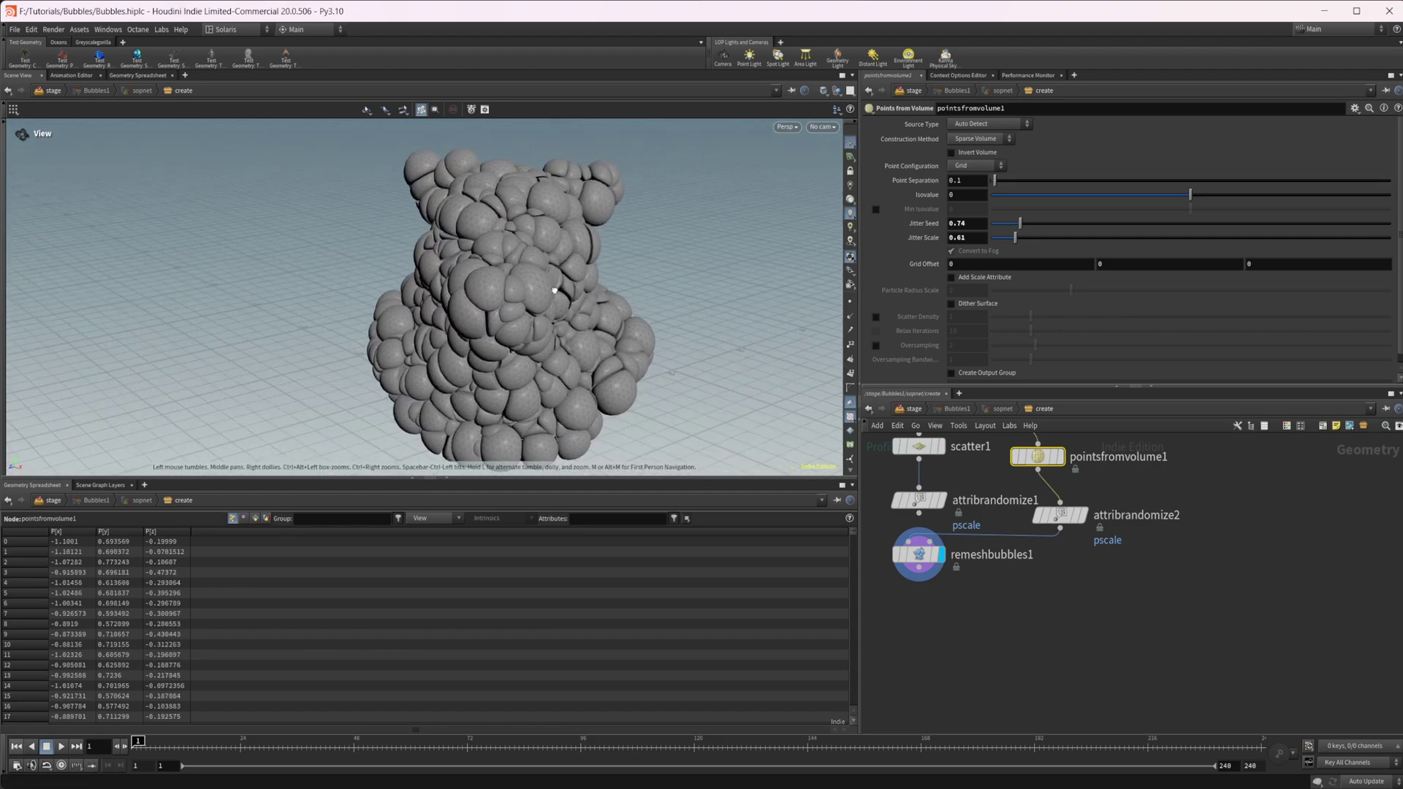
{"action": "left_click_drag", "start_coordinate": [555, 290], "coordinate": [731, 241]}
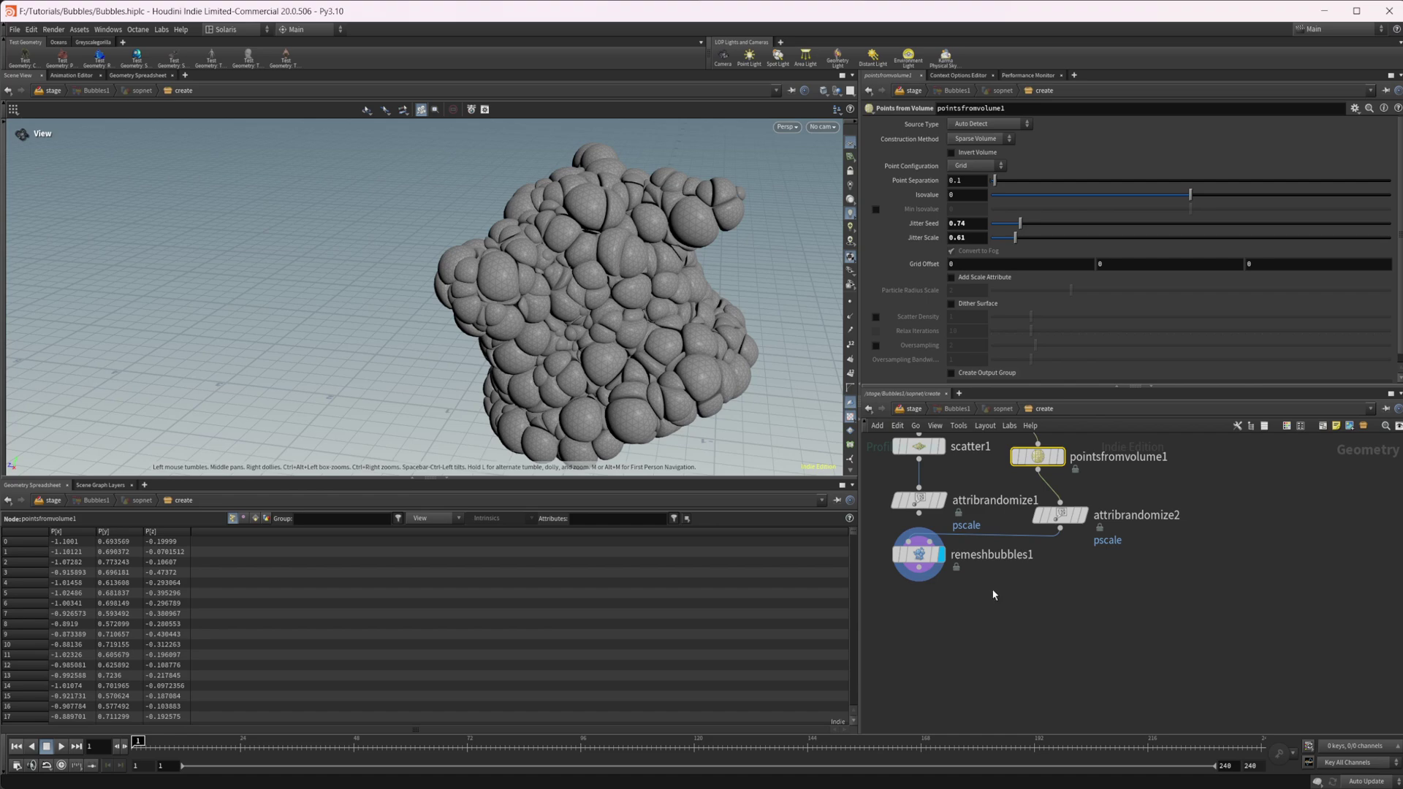
{"action": "left_click_drag", "start_coordinate": [599, 329], "coordinate": [533, 307]}
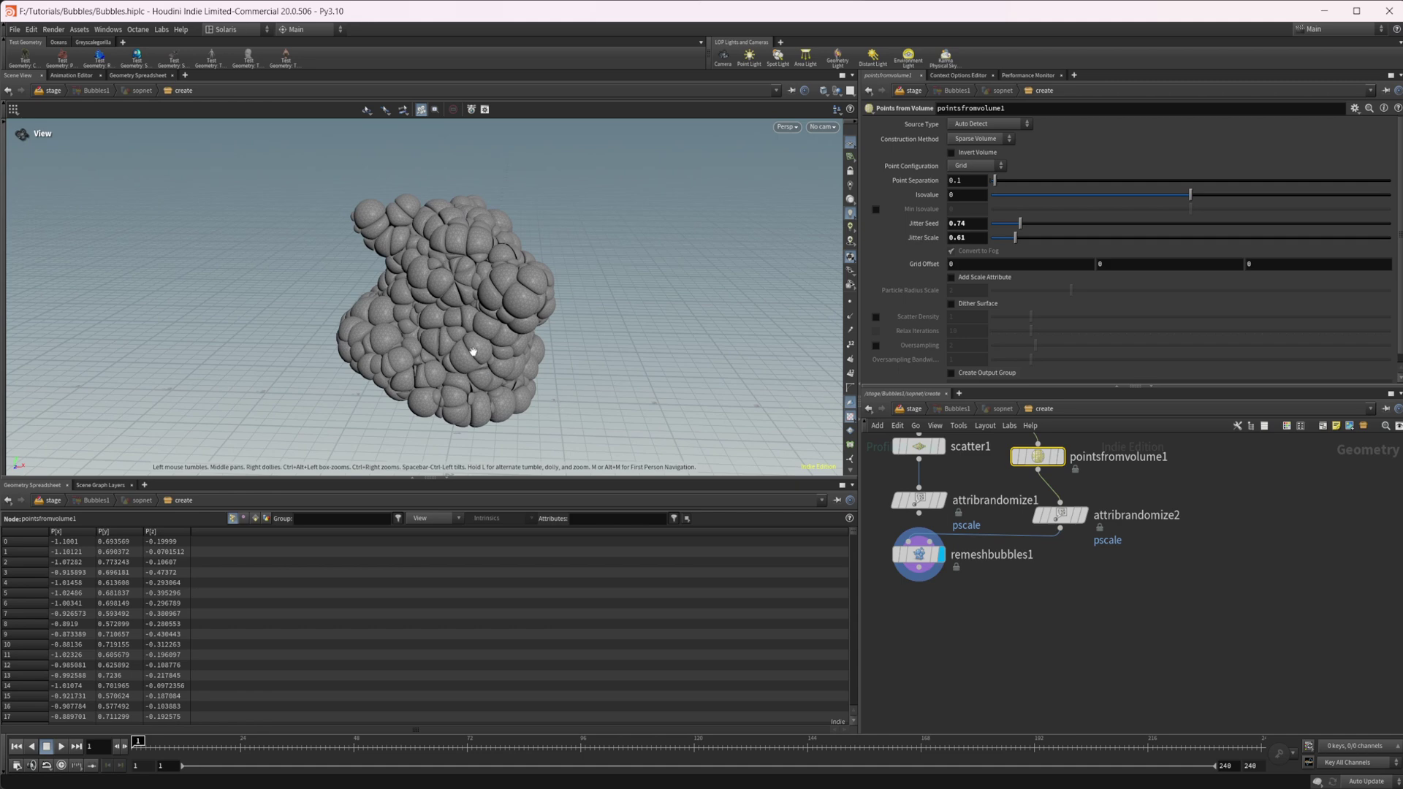
{"action": "left_click_drag", "start_coordinate": [472, 352], "coordinate": [358, 314]}
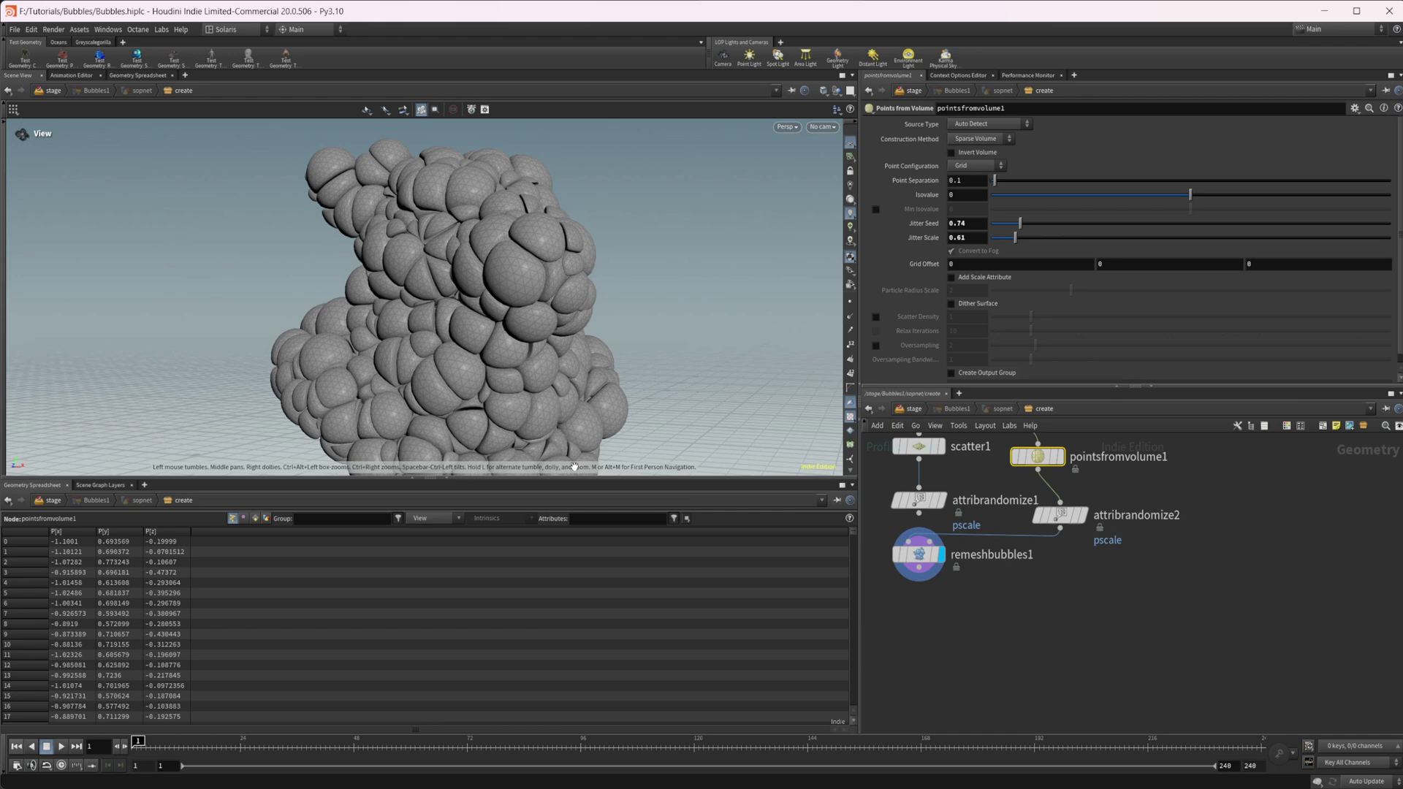
- Enable the bulge amount of 0.765 on the Remesh Bubbles node, inspect the bubbles, and place the node beneath attribrandomize2
{"action": "left_click", "coordinate": [919, 554]}
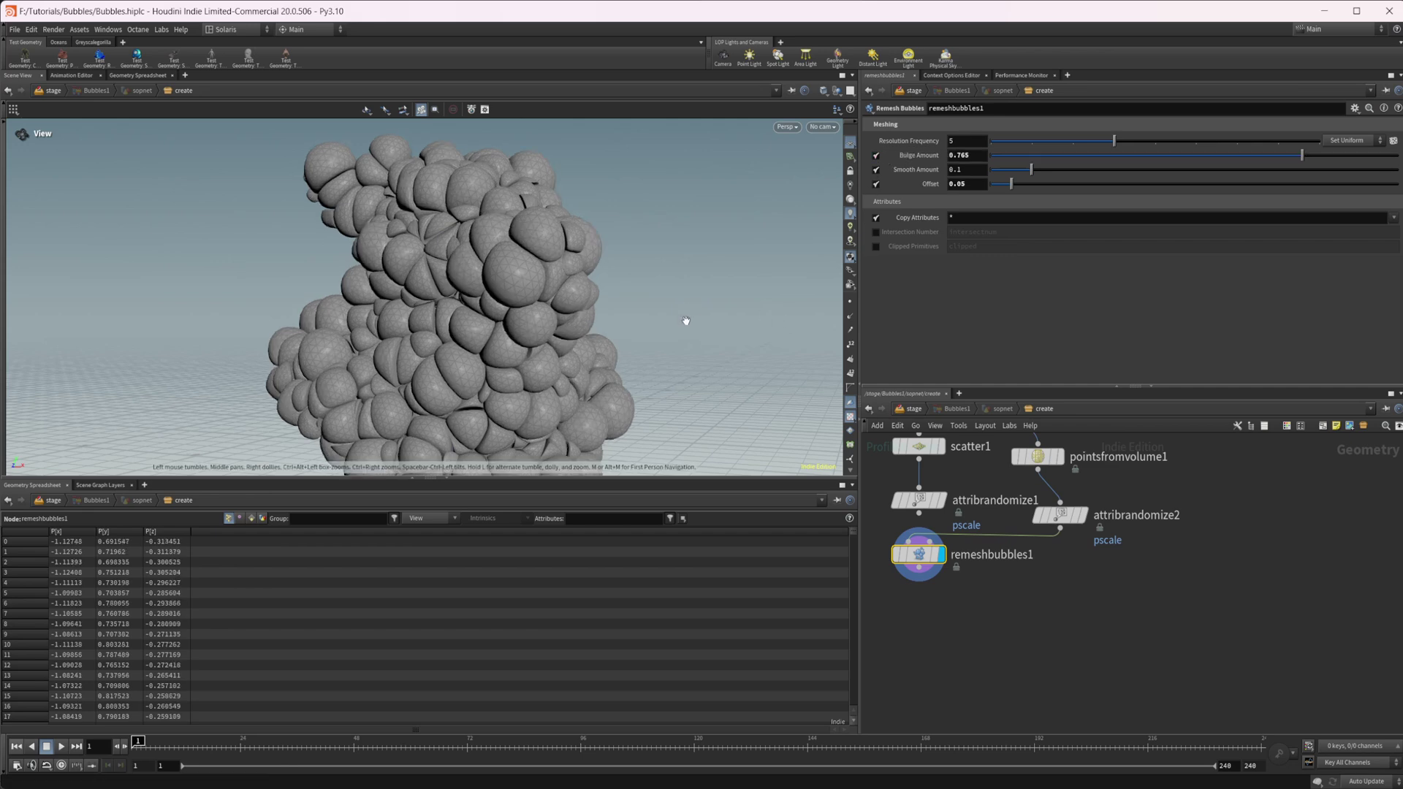
{"action": "left_click_drag", "start_coordinate": [576, 343], "coordinate": [655, 354]}
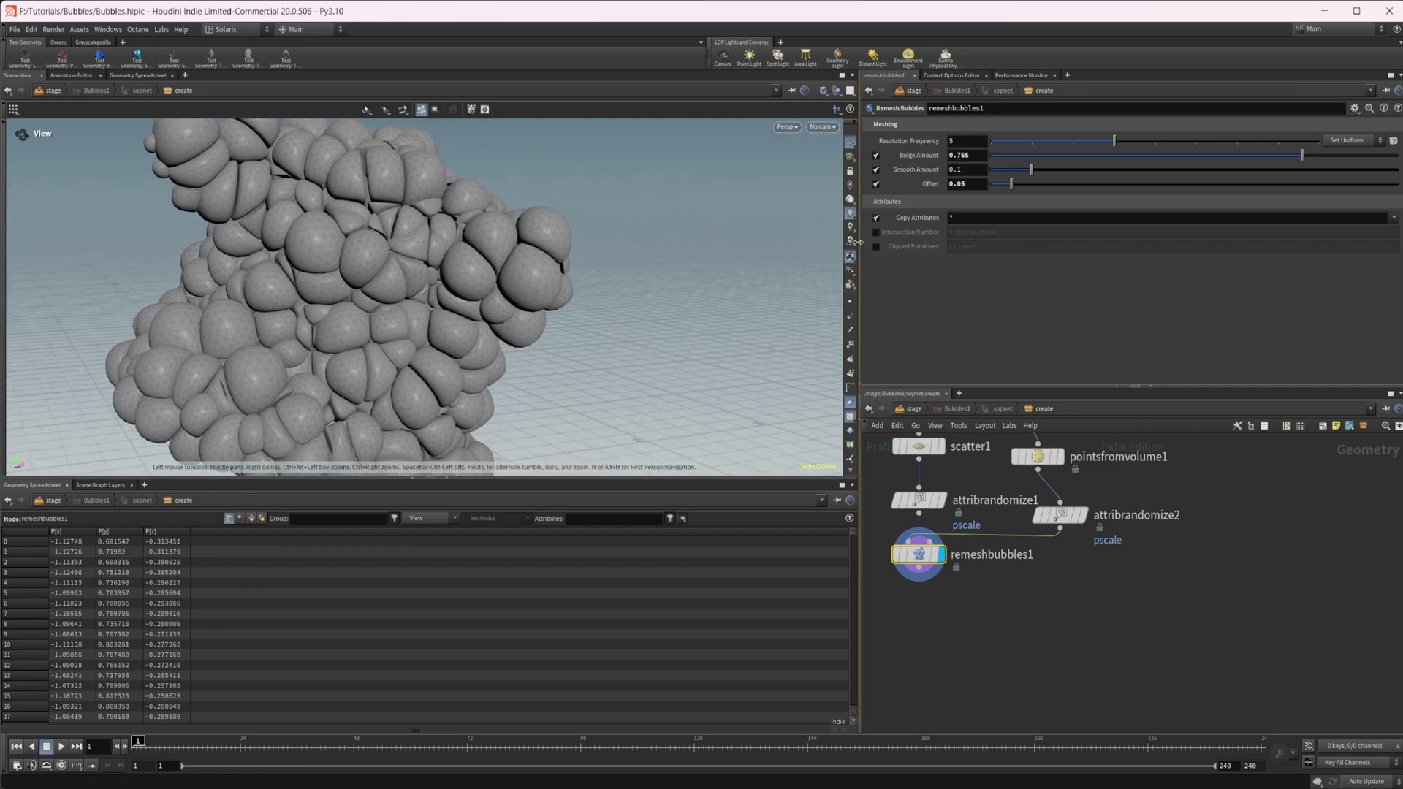
{"action": "mouse_move", "coordinate": [457, 297]}
{"action": "left_mouse_down"}
{"action": "mouse_move", "coordinate": [340, 298]}
{"action": "mouse_move", "coordinate": [454, 275]}
{"action": "left_mouse_up"}
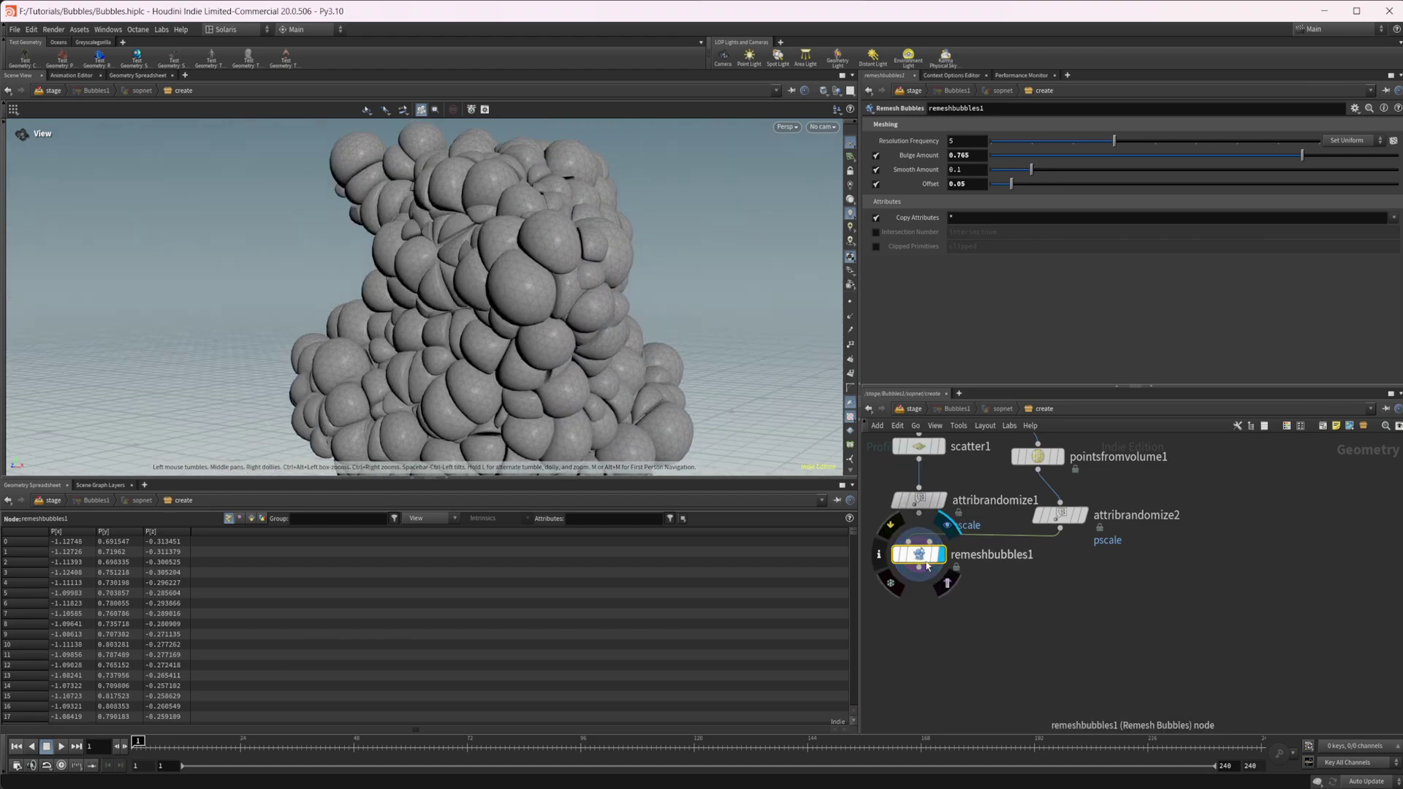
{"action": "left_click_drag", "start_coordinate": [920, 556], "coordinate": [1051, 567]}
- Return to the stage network and add a Material Library node connected below Bubbles1
{"action": "left_click", "coordinate": [923, 412]}
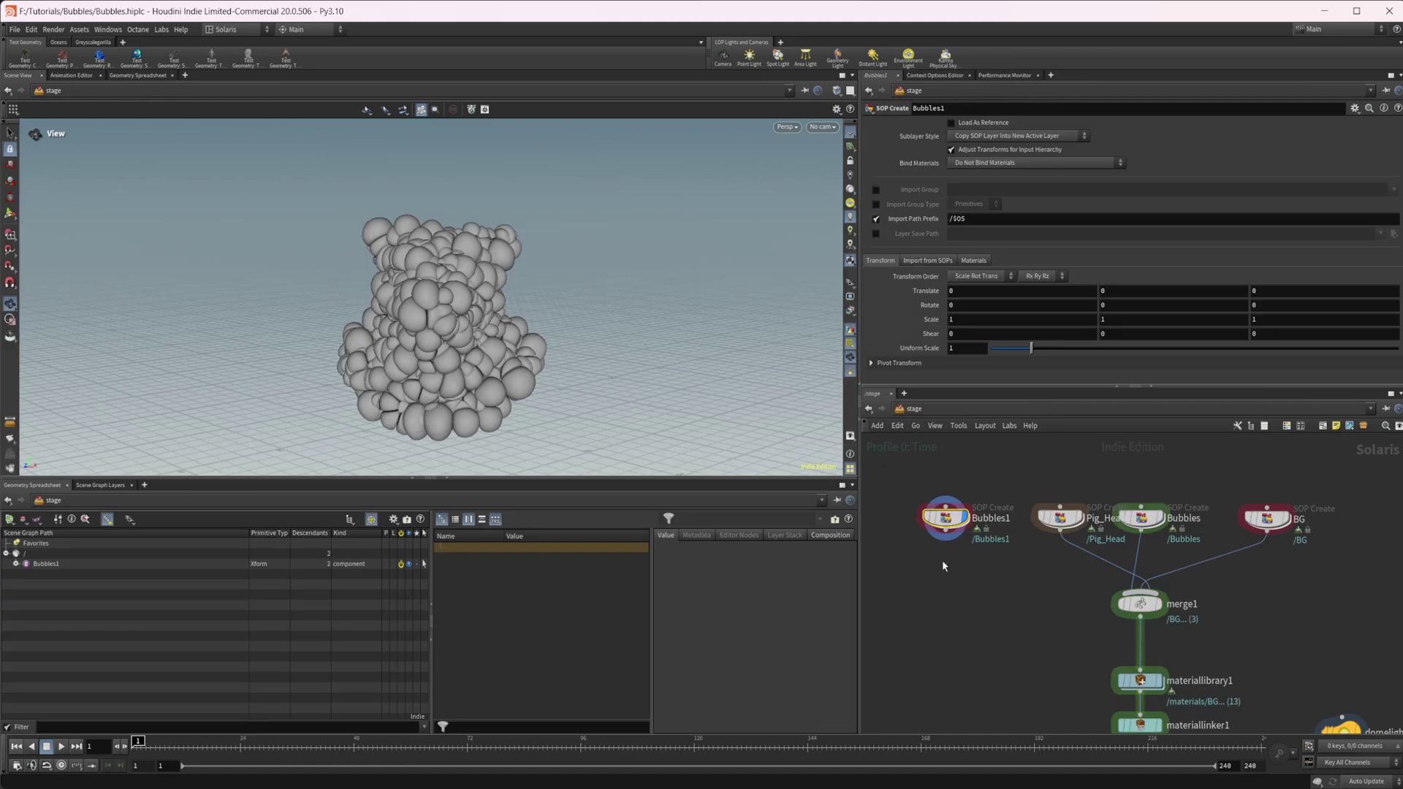
{"action": "key", "text": "Tab"}
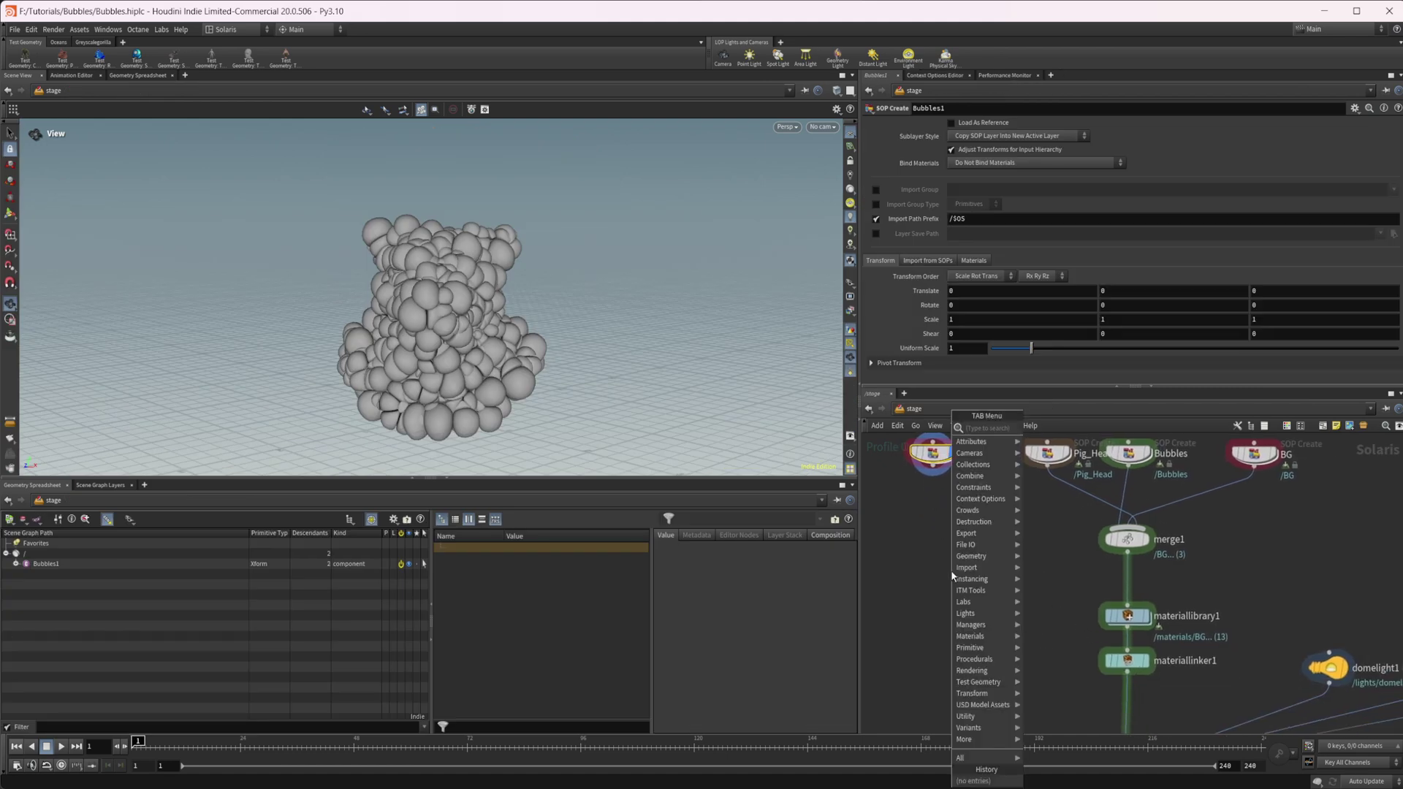
{"action": "type", "text": "mater"}
{"action": "key", "text": "Return"}
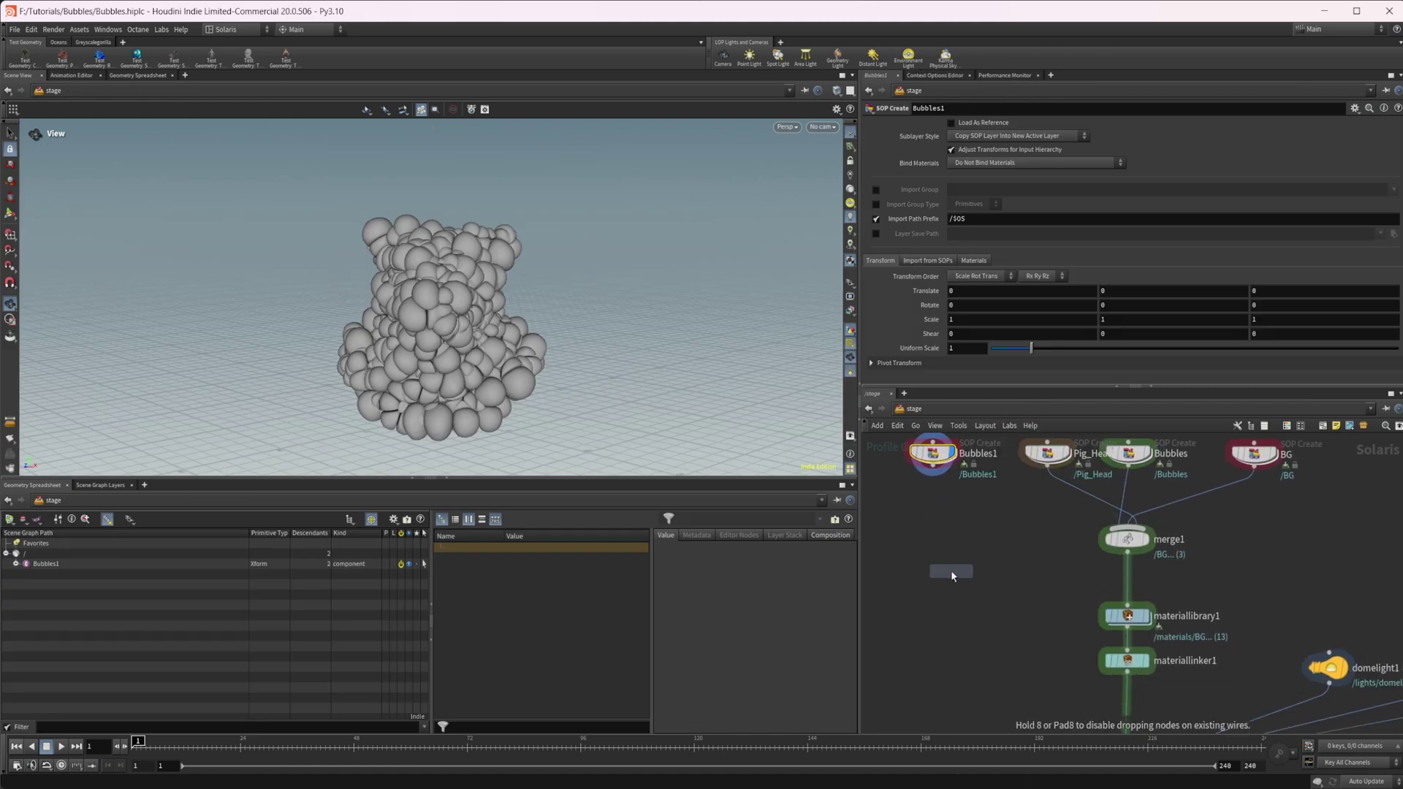
{"action": "left_click", "coordinate": [941, 546]}
{"action": "left_click", "coordinate": [941, 541]}
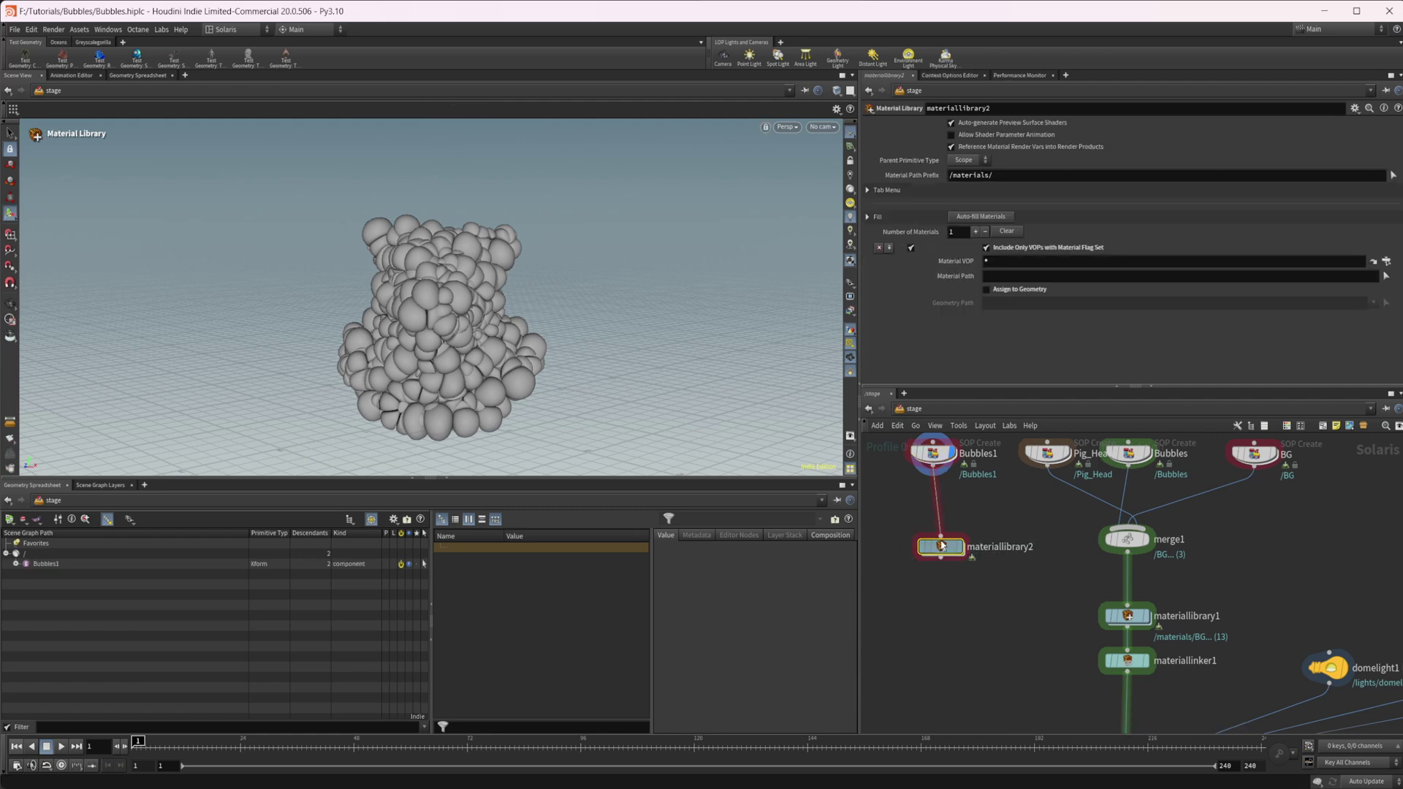
- Create a Karma material inside the new Material Library node
{"action": "double_click", "coordinate": [941, 545]}
{"action": "key", "text": "Tab"}
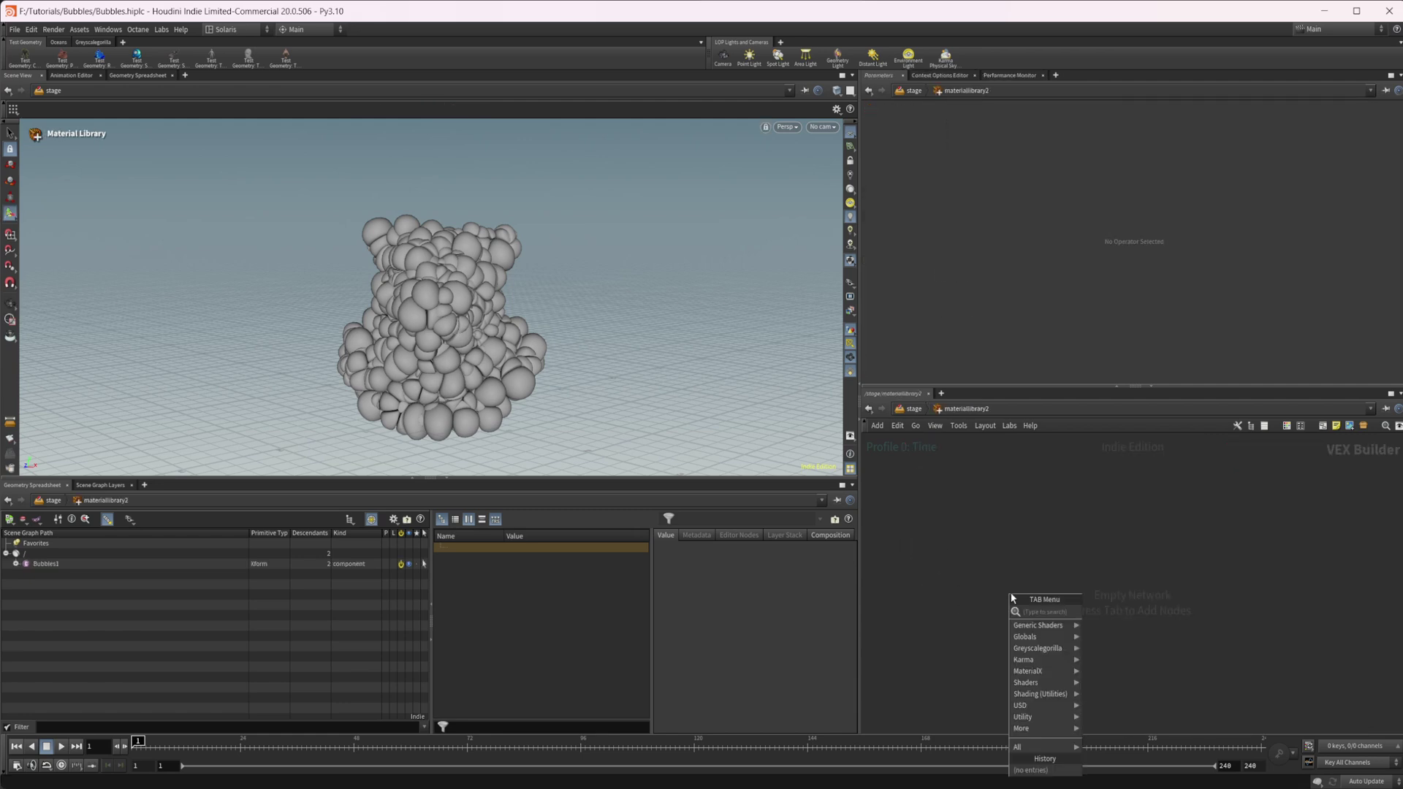
{"action": "type", "text": "karma"}
{"action": "key", "text": "Down"}
{"action": "key", "text": "Return"}
{"action": "left_click", "coordinate": [1012, 599]}
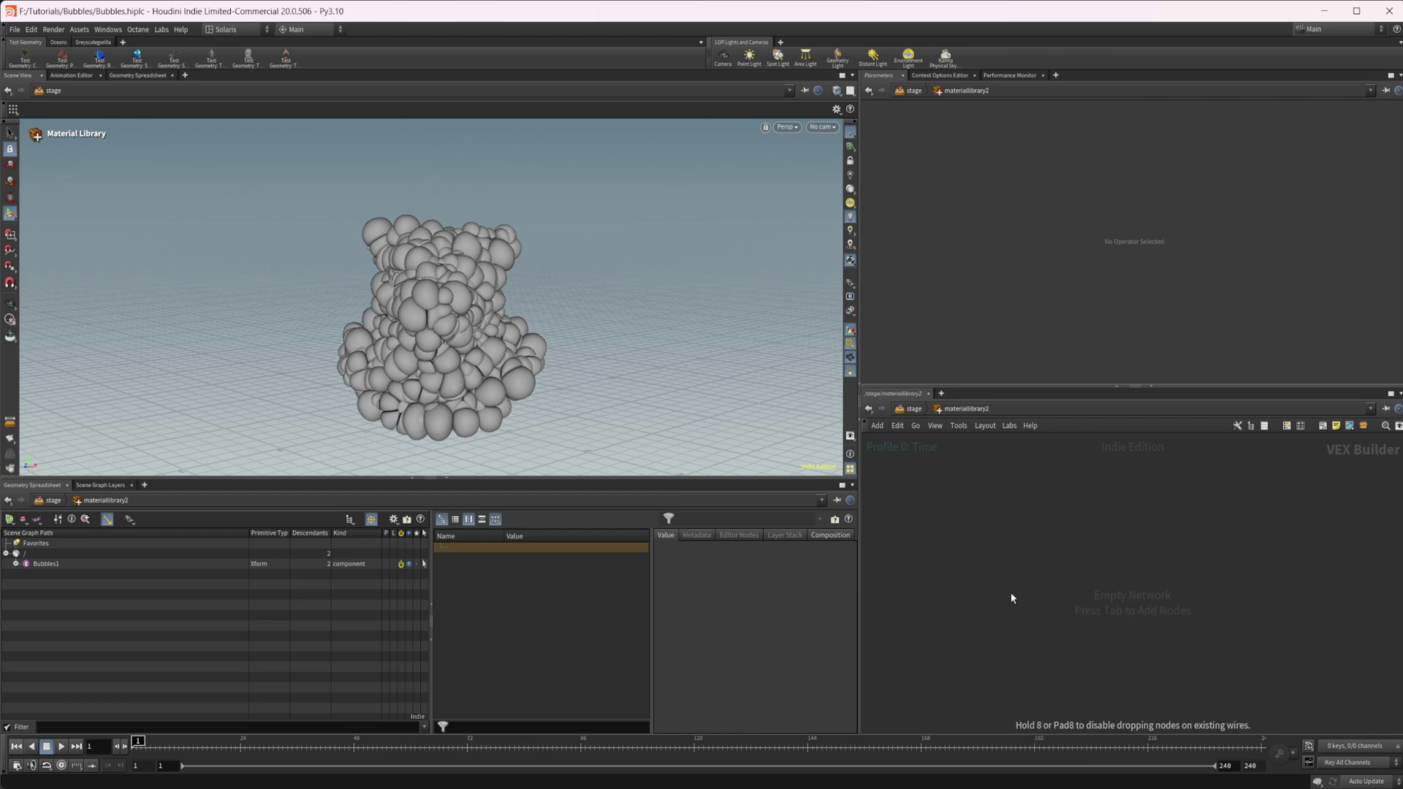
{"action": "left_click", "coordinate": [1012, 598]}
- Examine the Thin Film and Transmission settings of the Karma material's standard surface shader, and return to the stage network
{"action": "double_click", "coordinate": [1162, 469]}
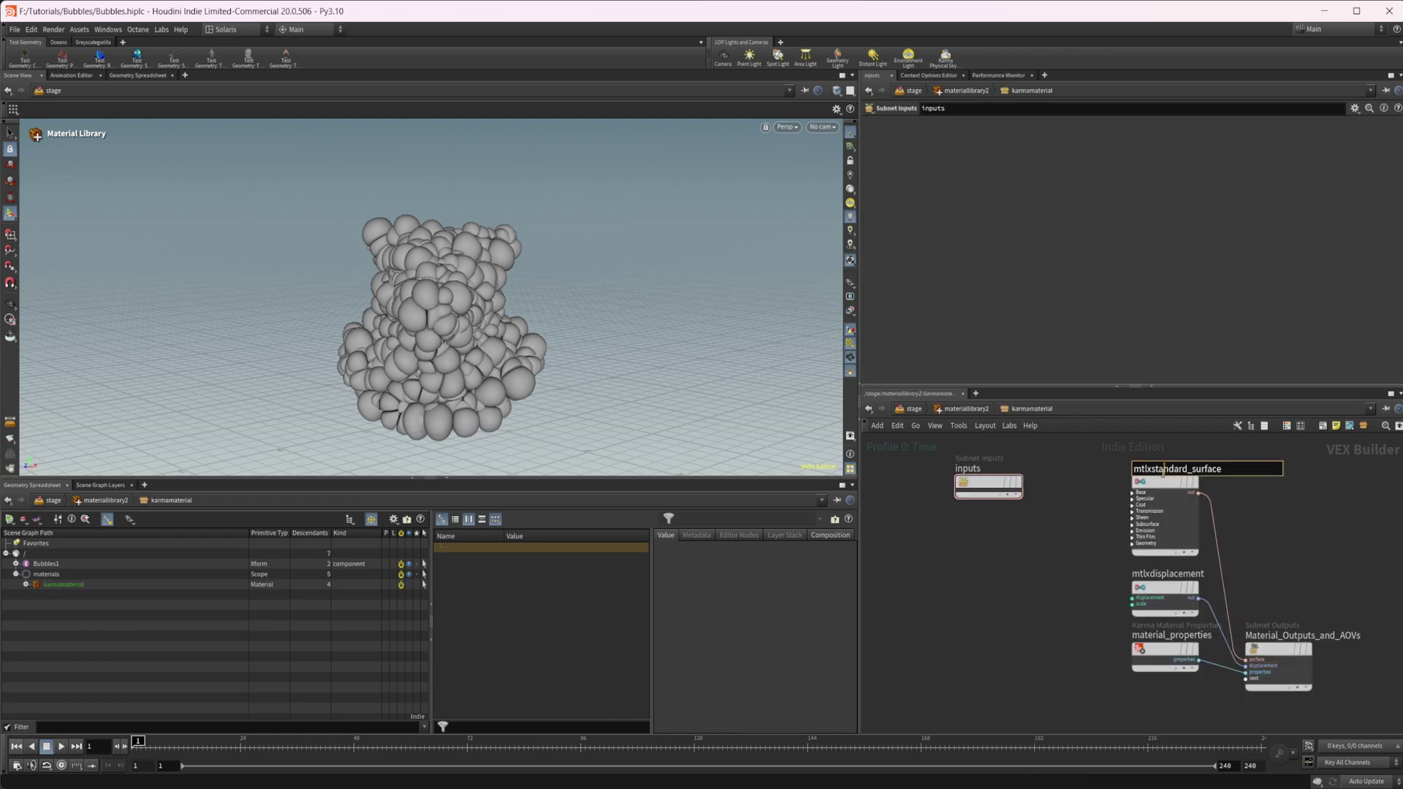
{"action": "left_click", "coordinate": [1164, 482]}
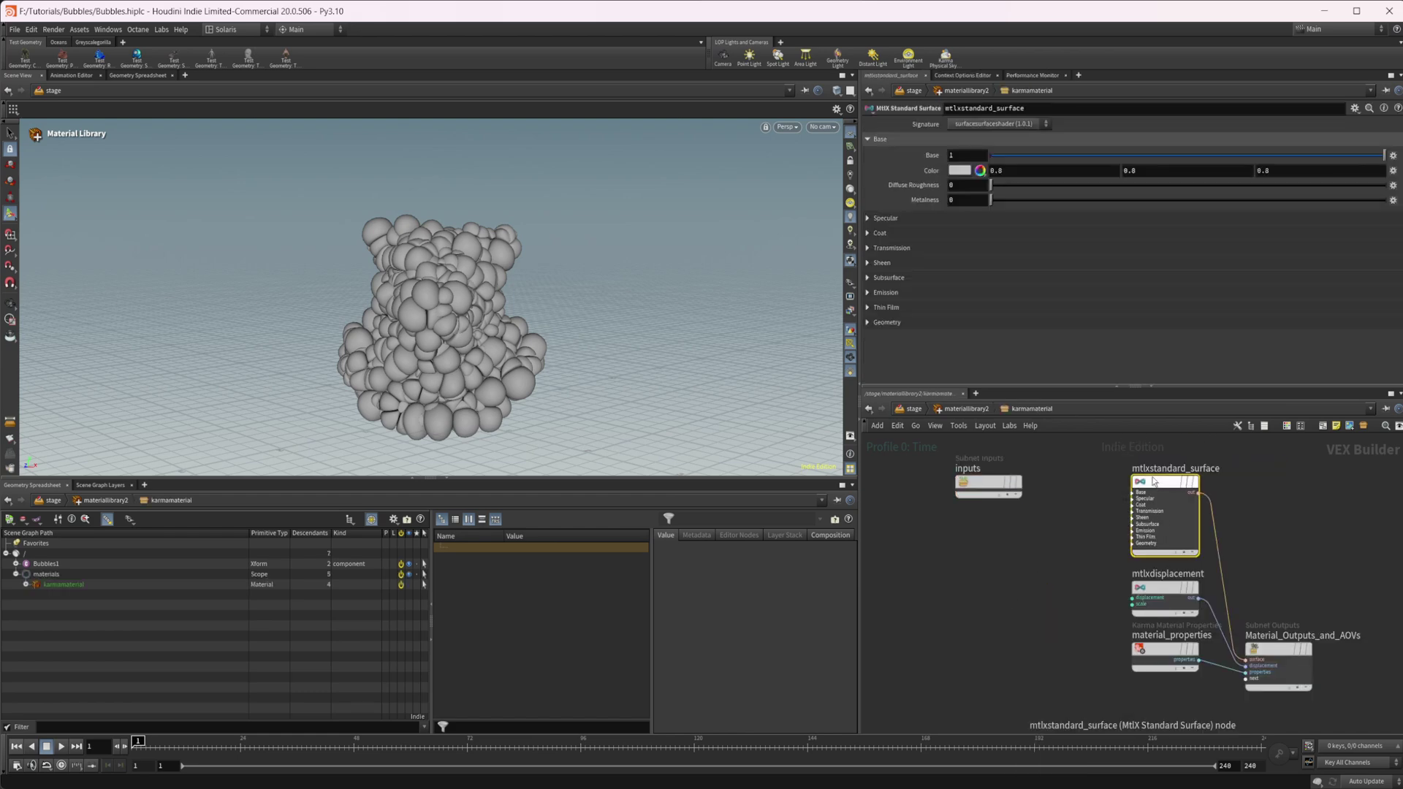
{"action": "left_click", "coordinate": [908, 307]}
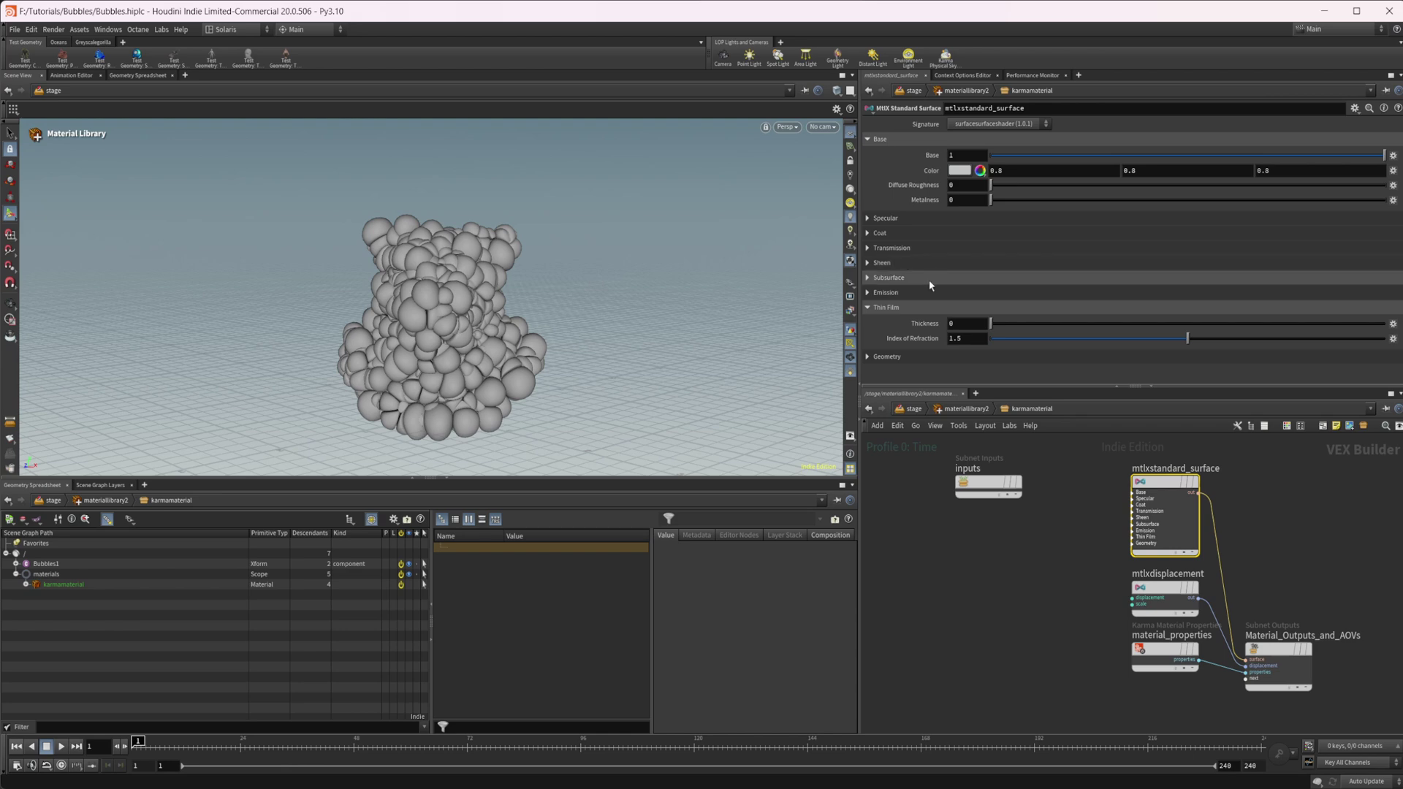
{"action": "left_click", "coordinate": [892, 247]}
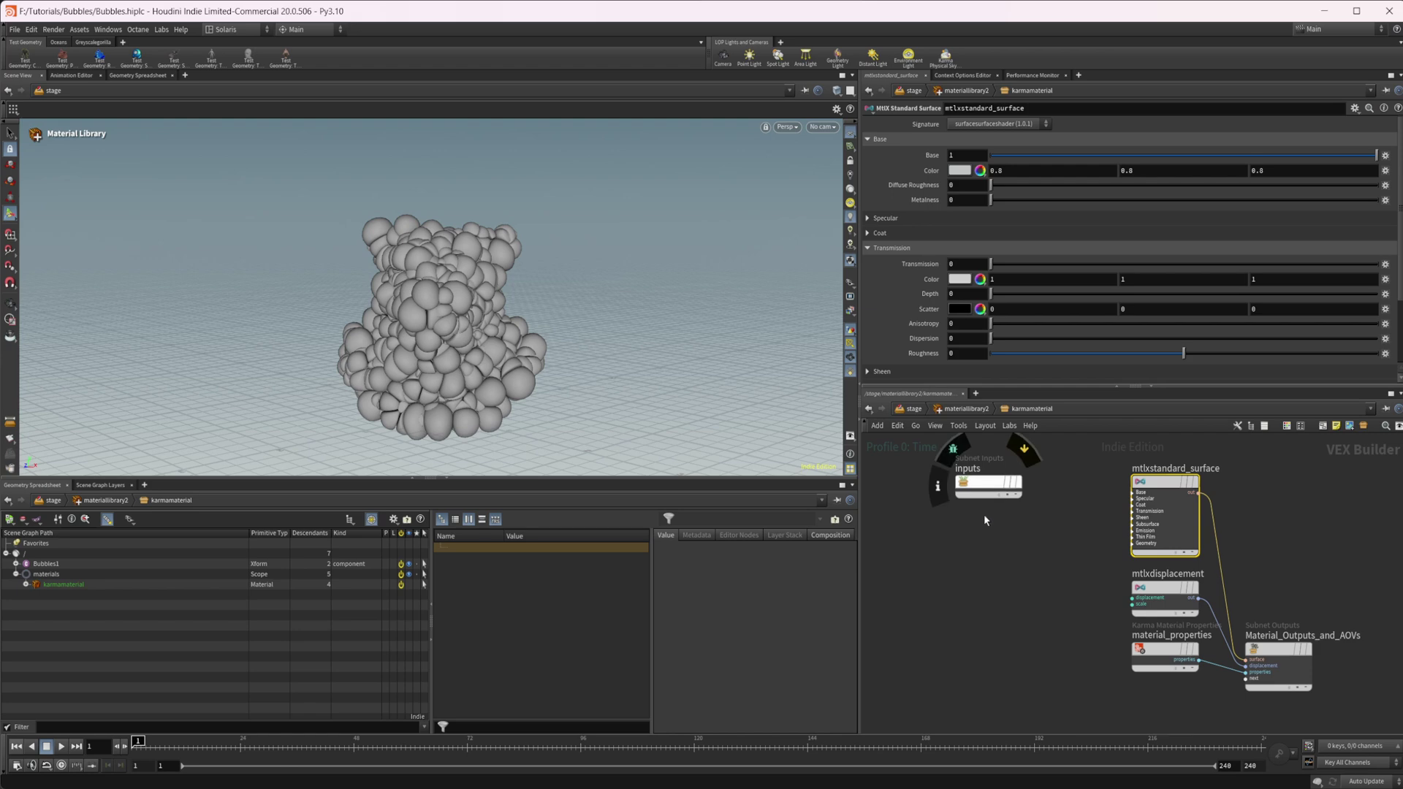
{"action": "left_click", "coordinate": [914, 409]}
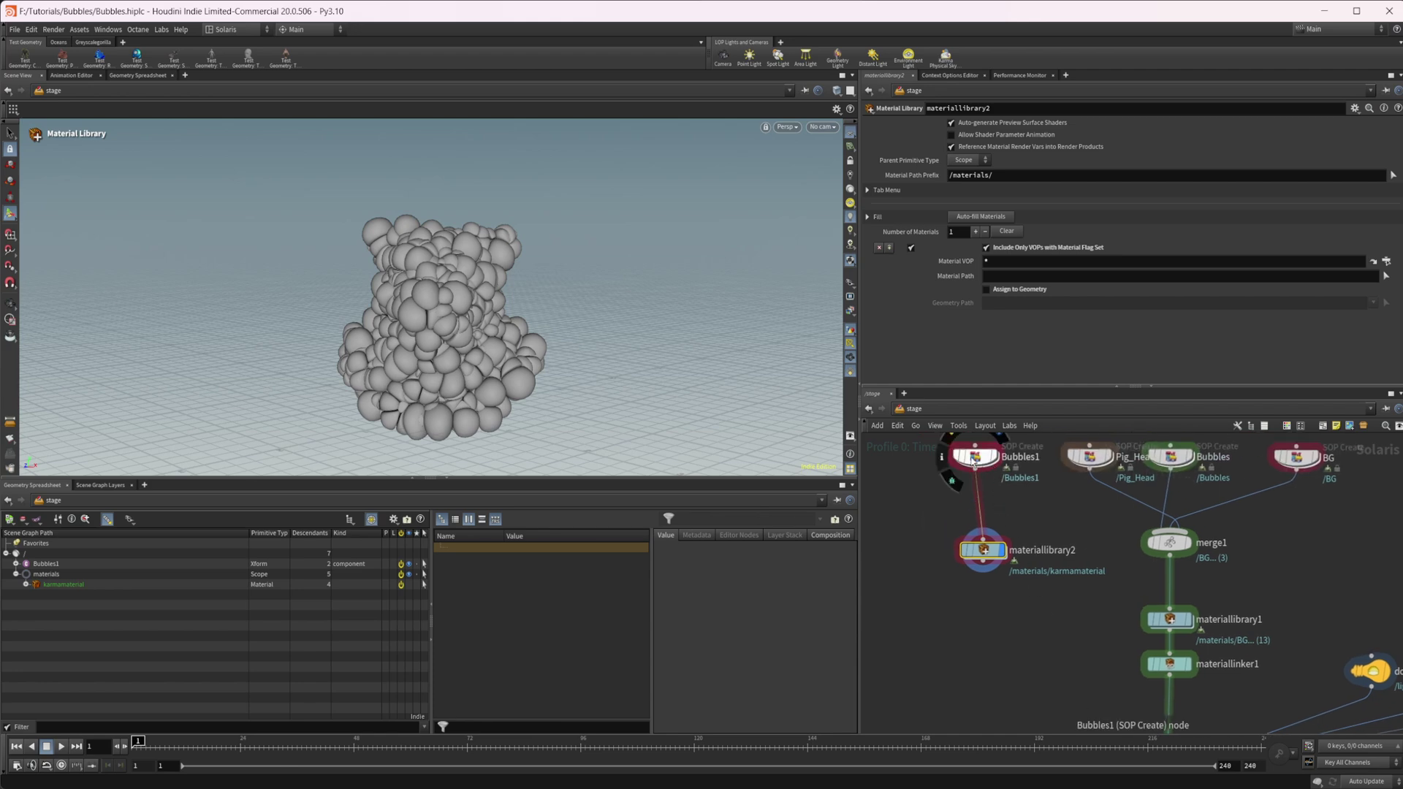
- Open the Bubbles1 geometry network and examine the remeshed bubble pig head from several angles
{"action": "double_click", "coordinate": [980, 466]}
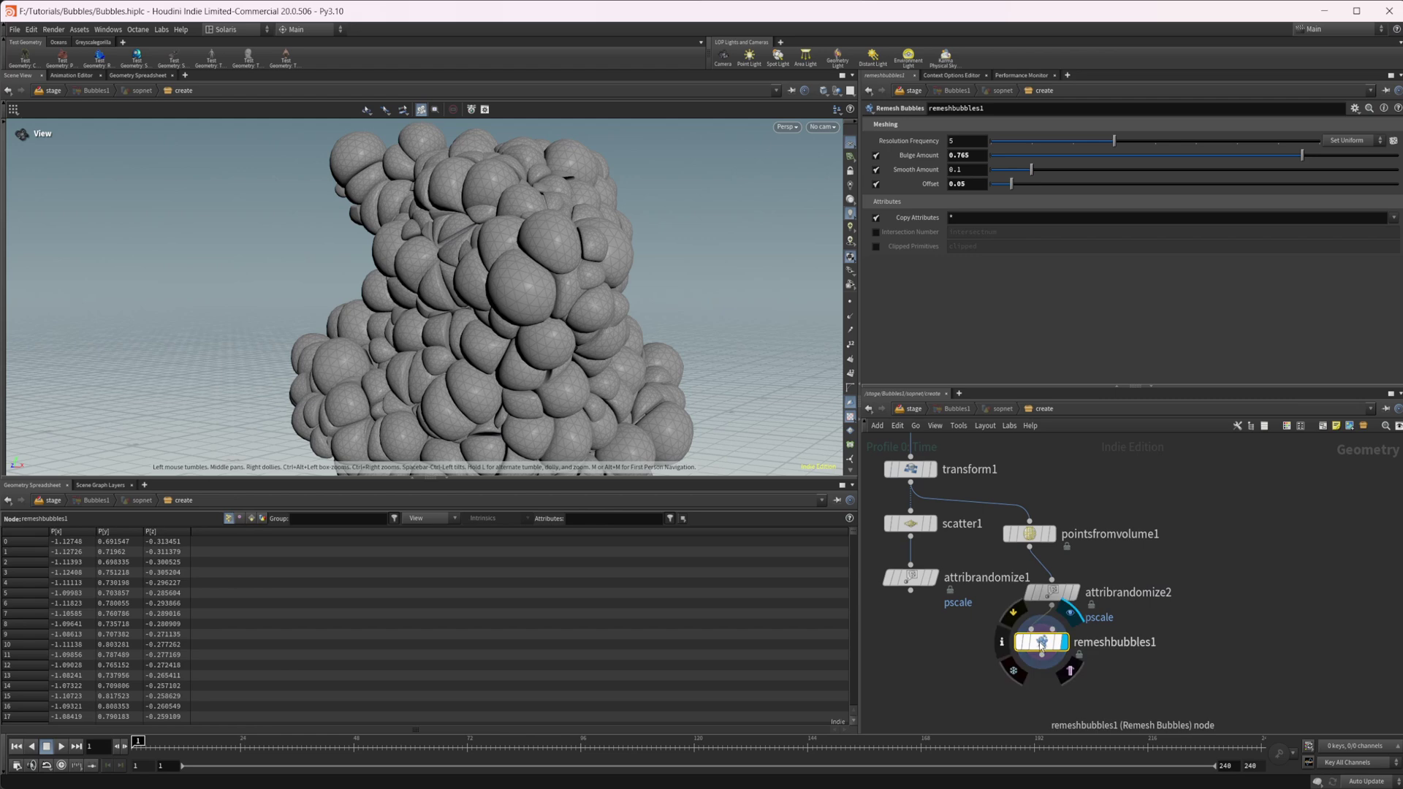
{"action": "middle_click_drag", "start_coordinate": [950, 656], "coordinate": [922, 661]}
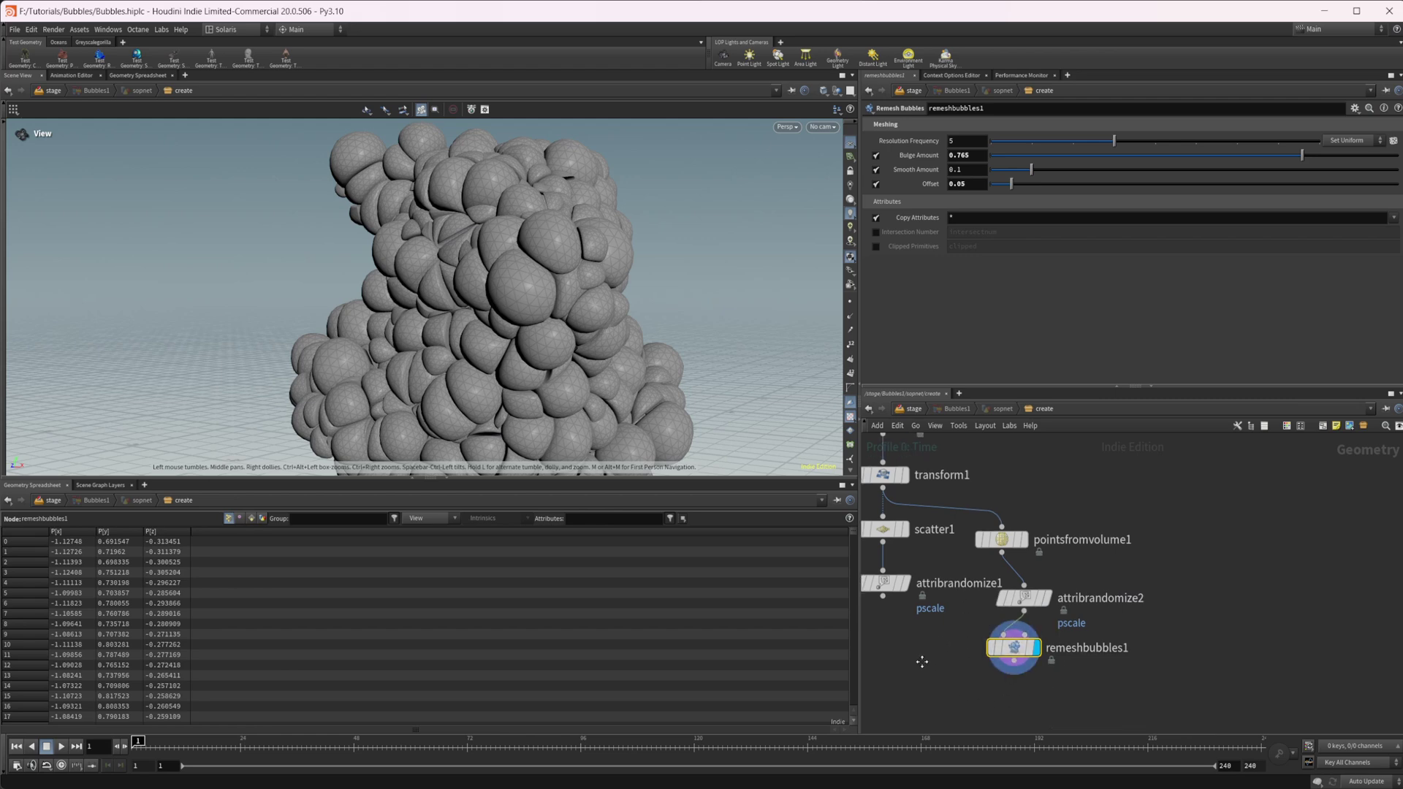
{"action": "key", "text": "shift+w"}
{"action": "right_click_drag", "start_coordinate": [660, 348], "coordinate": [575, 350]}
{"action": "left_click_drag", "start_coordinate": [575, 349], "coordinate": [648, 354]}
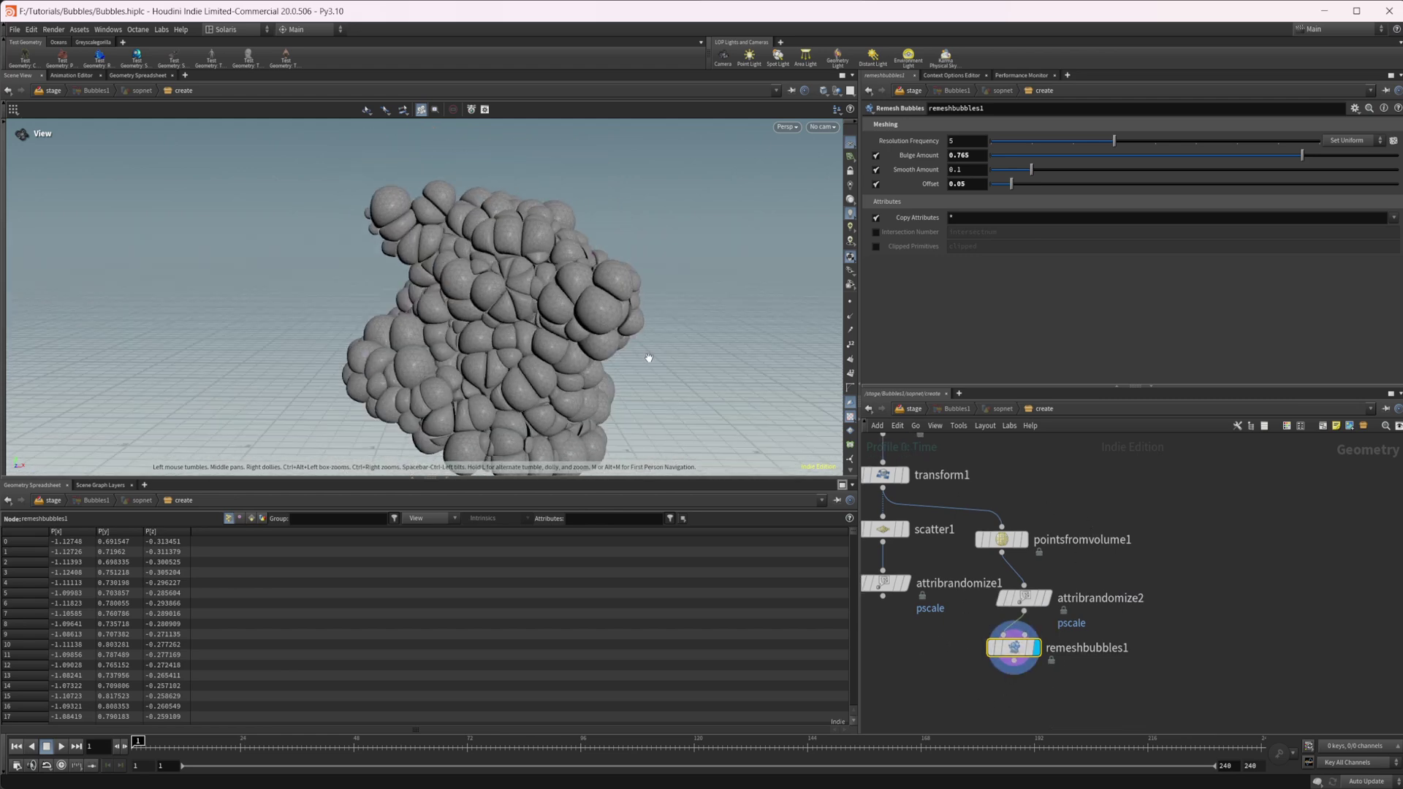
{"action": "middle_click_drag", "start_coordinate": [1142, 518], "coordinate": [1039, 545]}
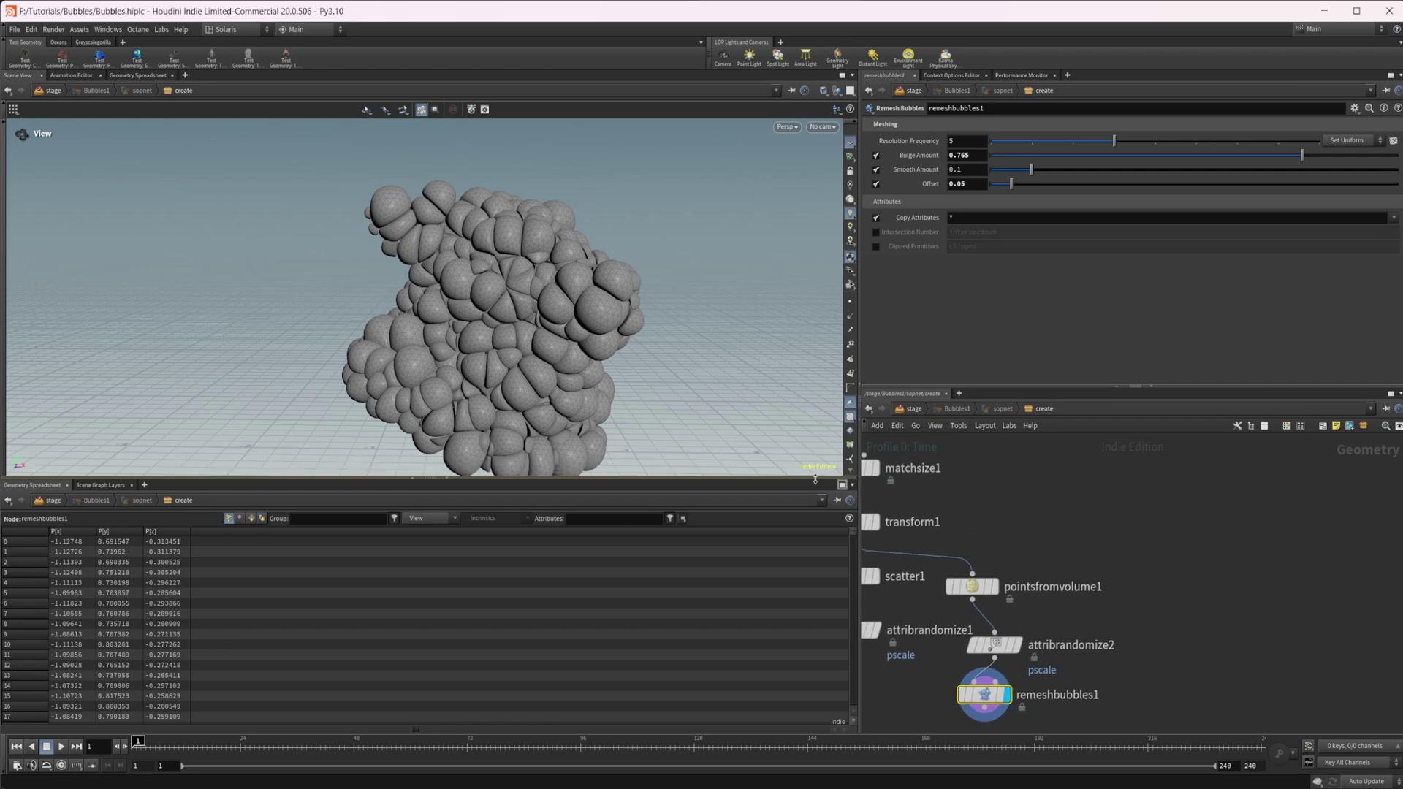
{"action": "left_click_drag", "start_coordinate": [565, 384], "coordinate": [567, 385]}
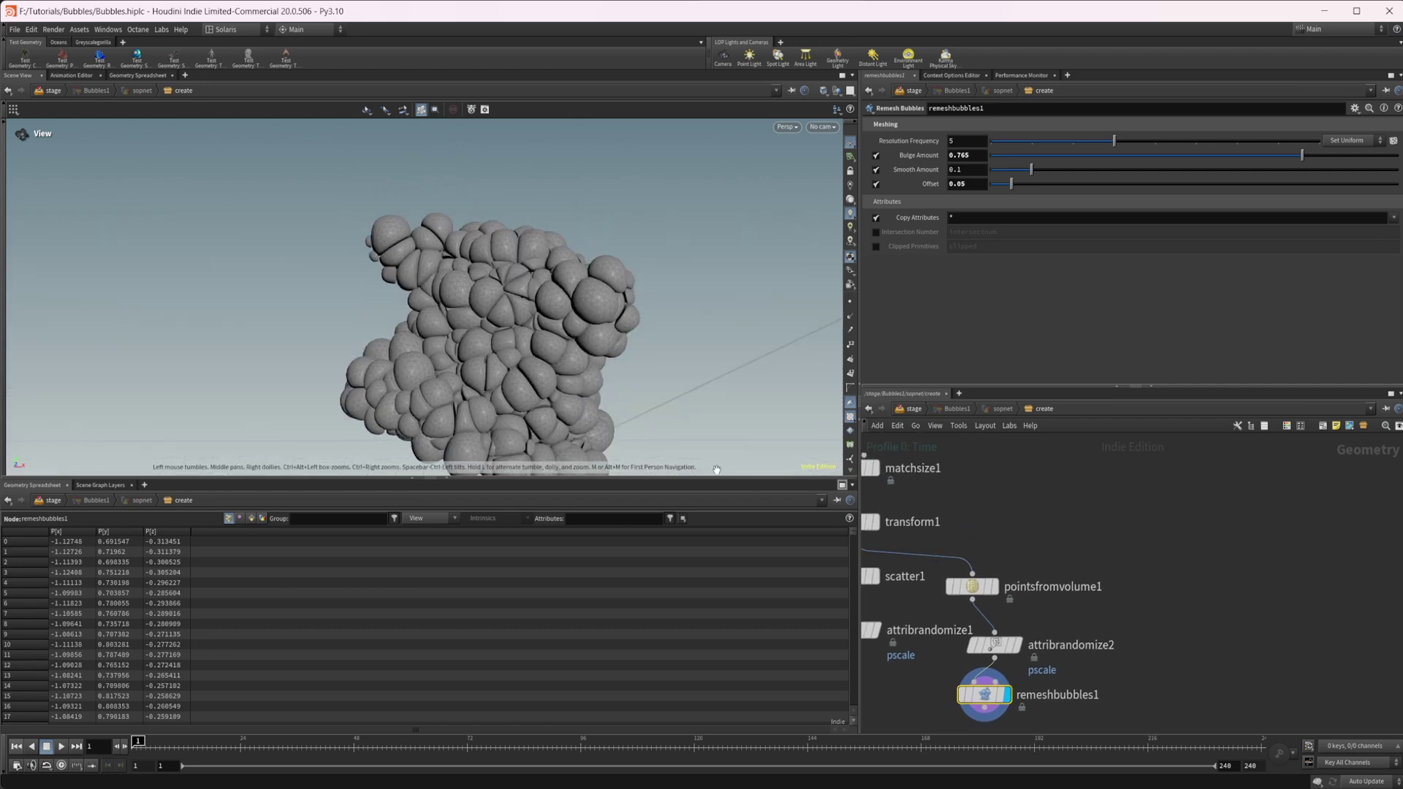
{"action": "left_click_drag", "start_coordinate": [658, 410], "coordinate": [509, 424]}
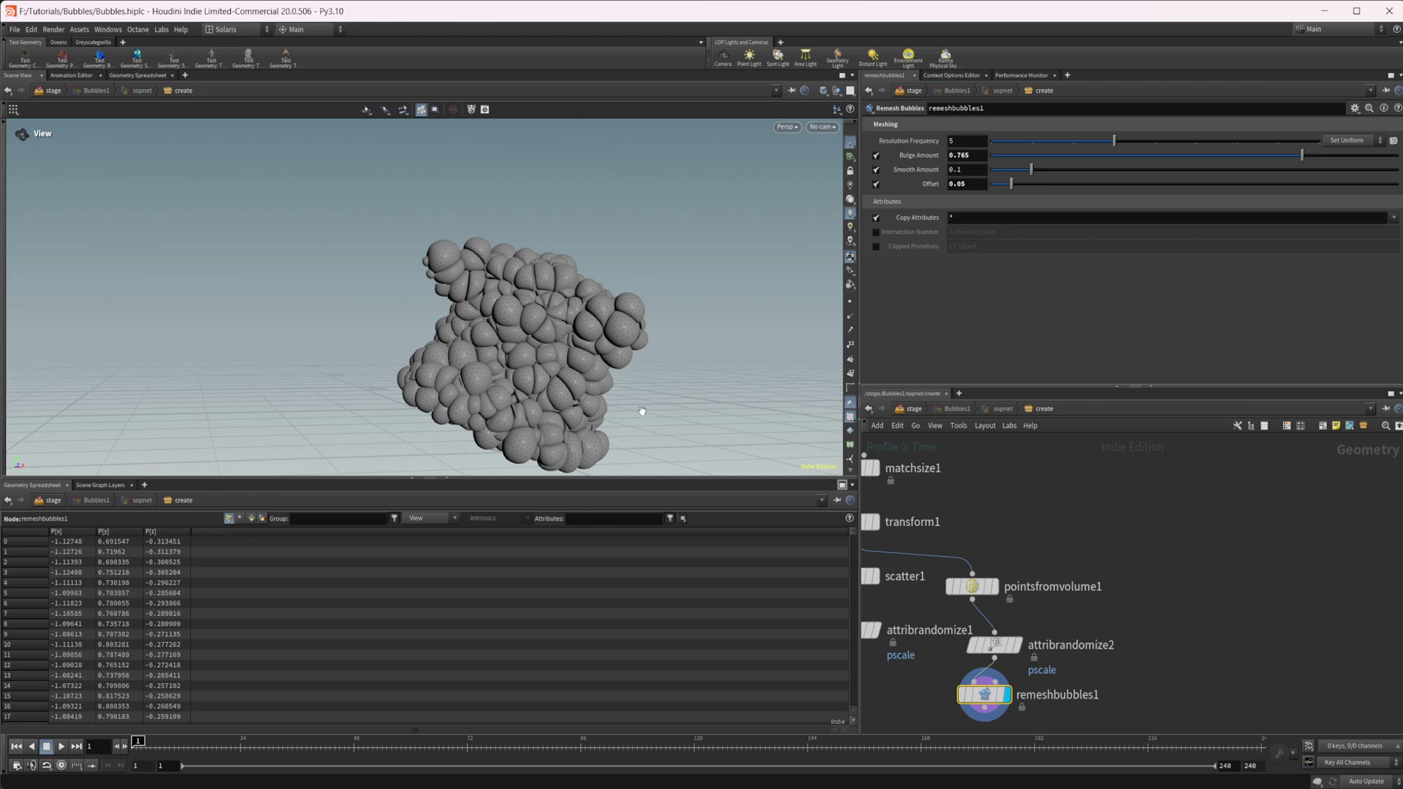
{"action": "left_click_drag", "start_coordinate": [619, 404], "coordinate": [534, 406]}
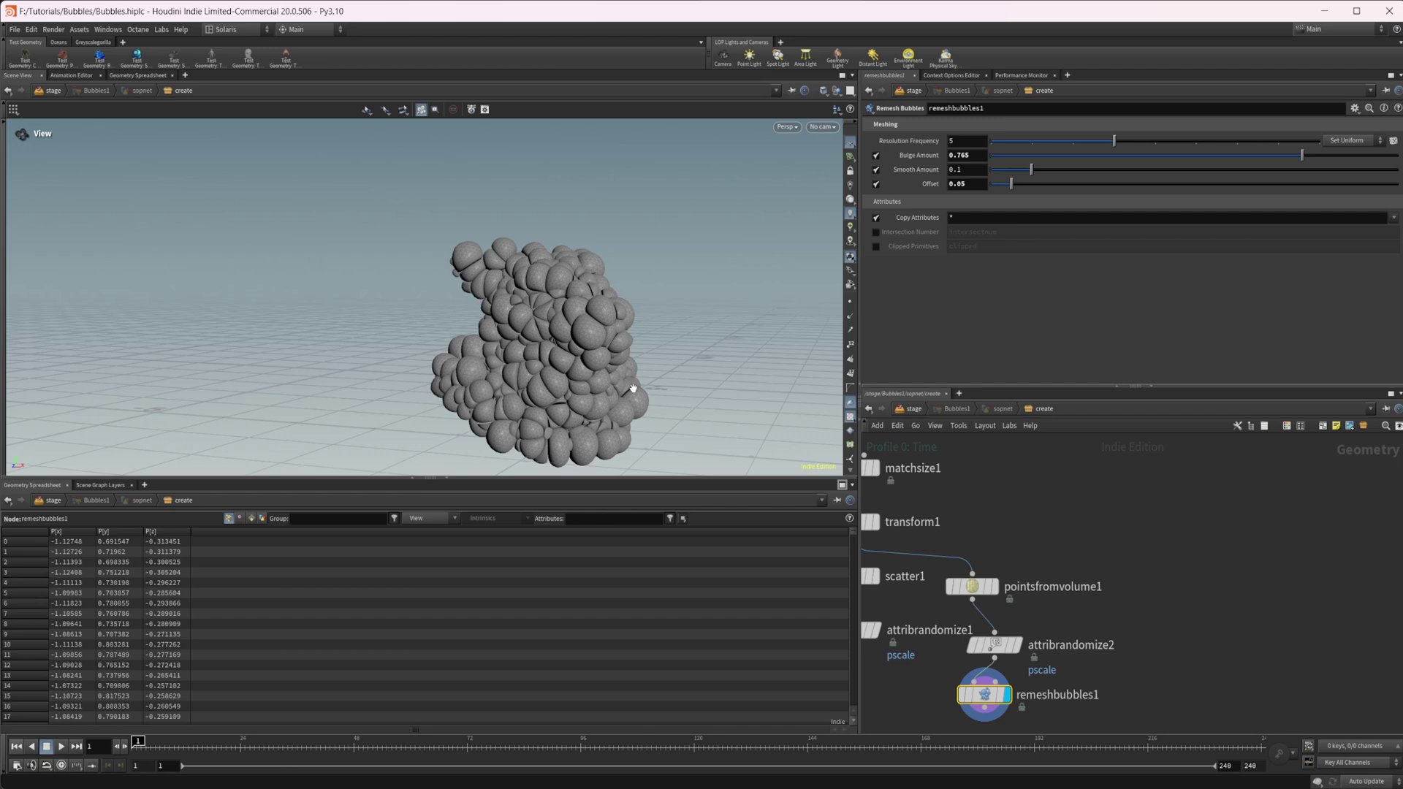
{"action": "left_click_drag", "start_coordinate": [585, 401], "coordinate": [578, 296]}
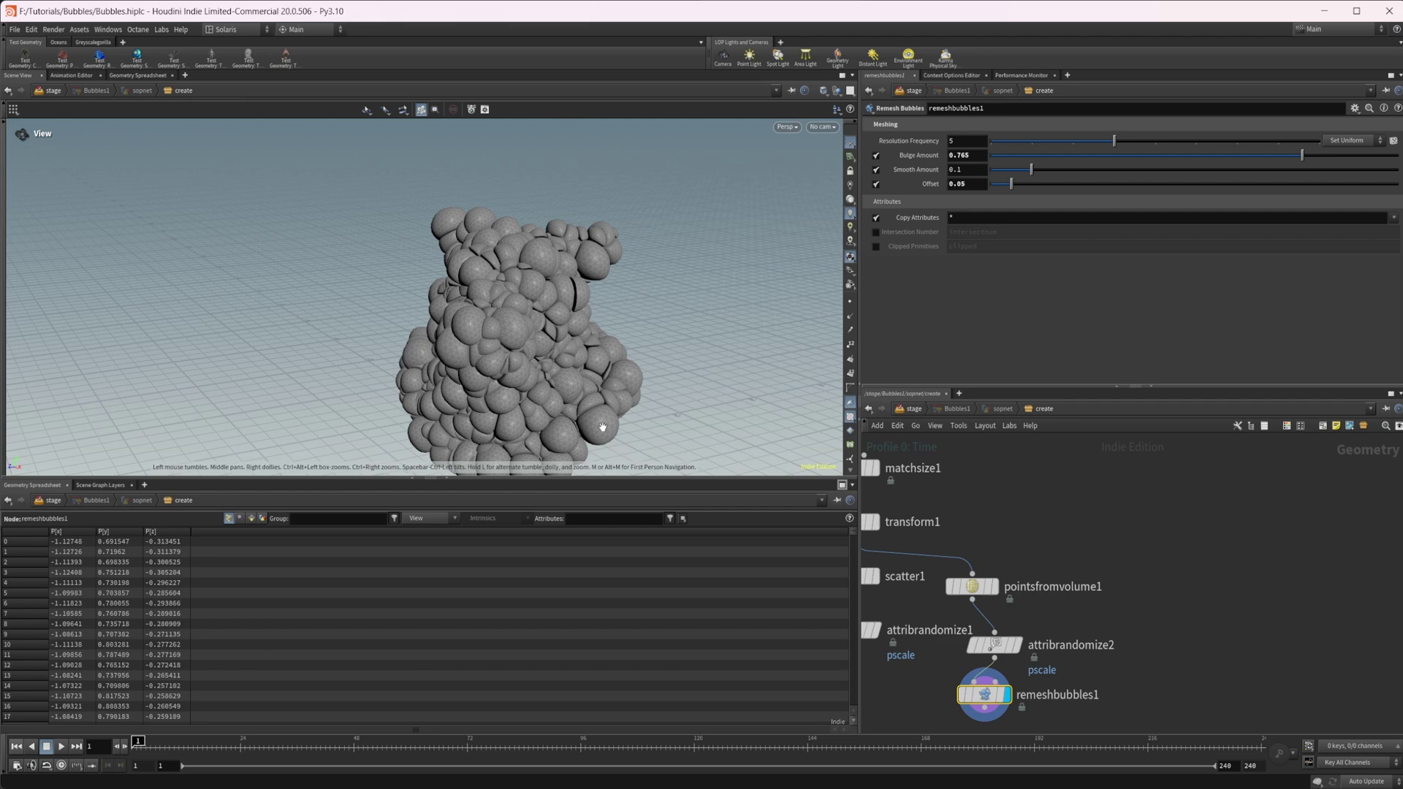
{"action": "left_click_drag", "start_coordinate": [588, 406], "coordinate": [555, 337]}
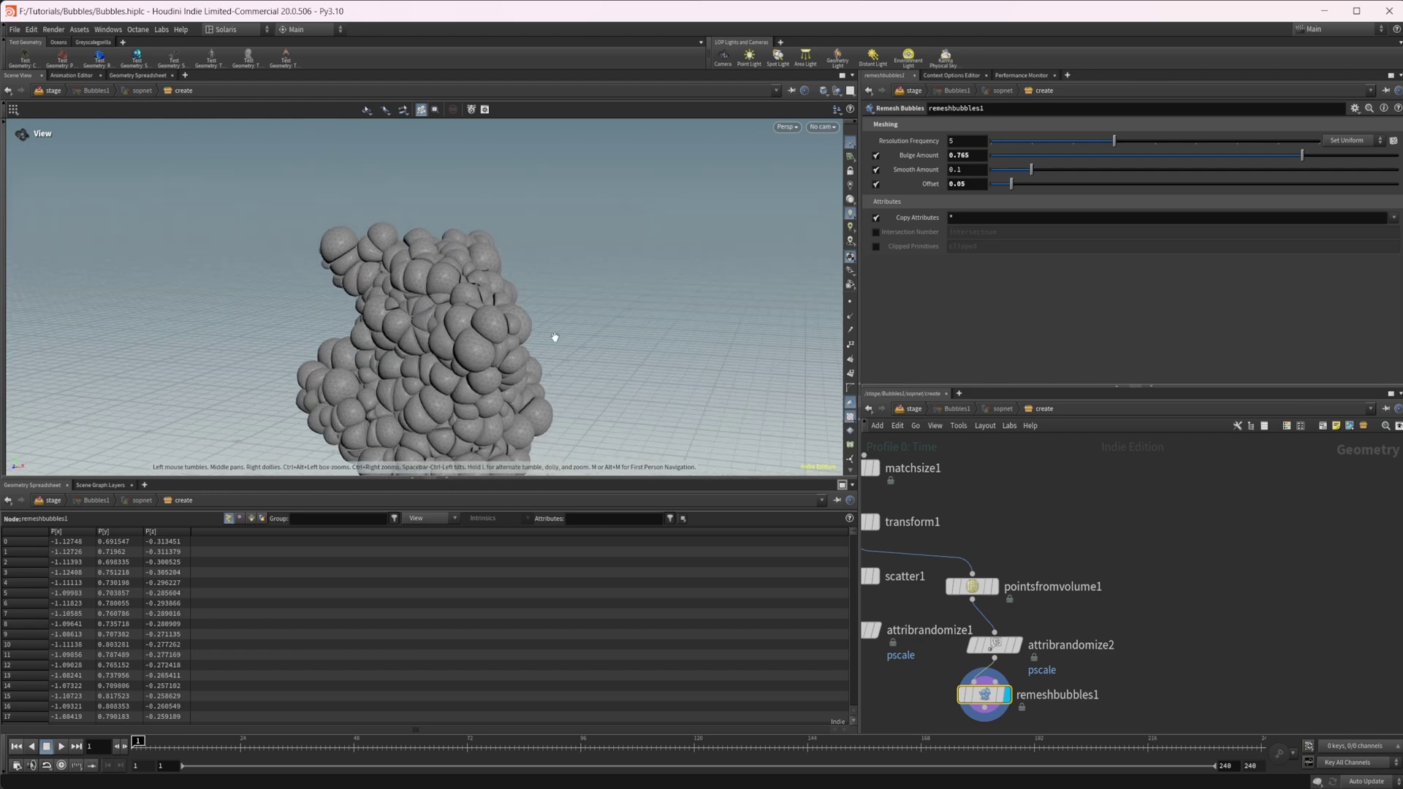